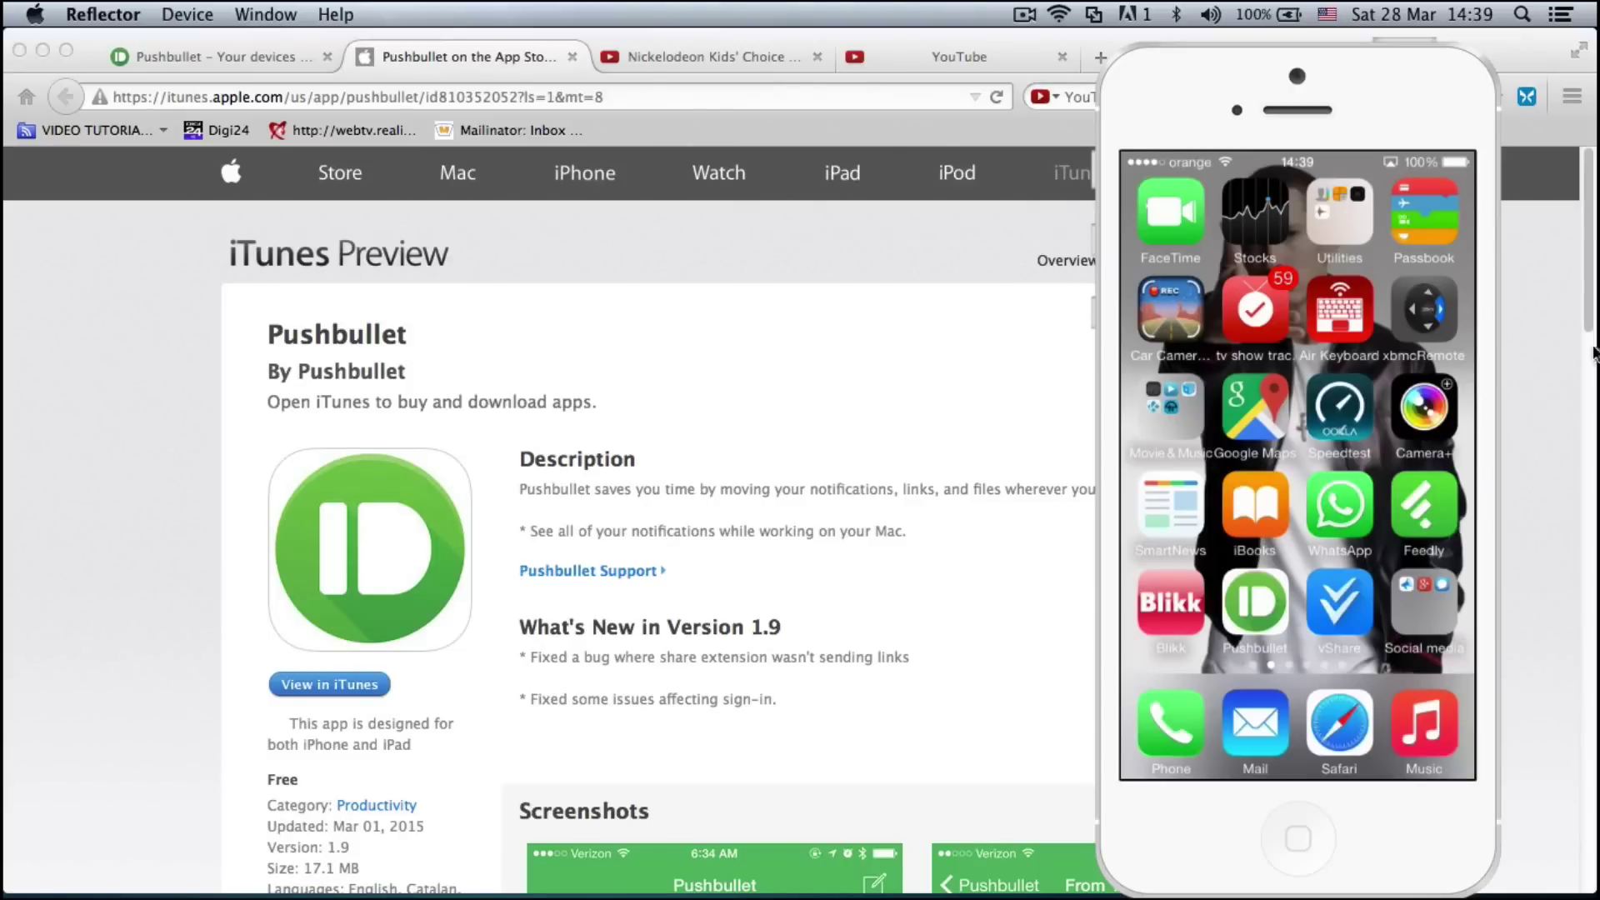
Bring the Firefox window in front of the Reflector iPhone mirror.
click(195, 337)
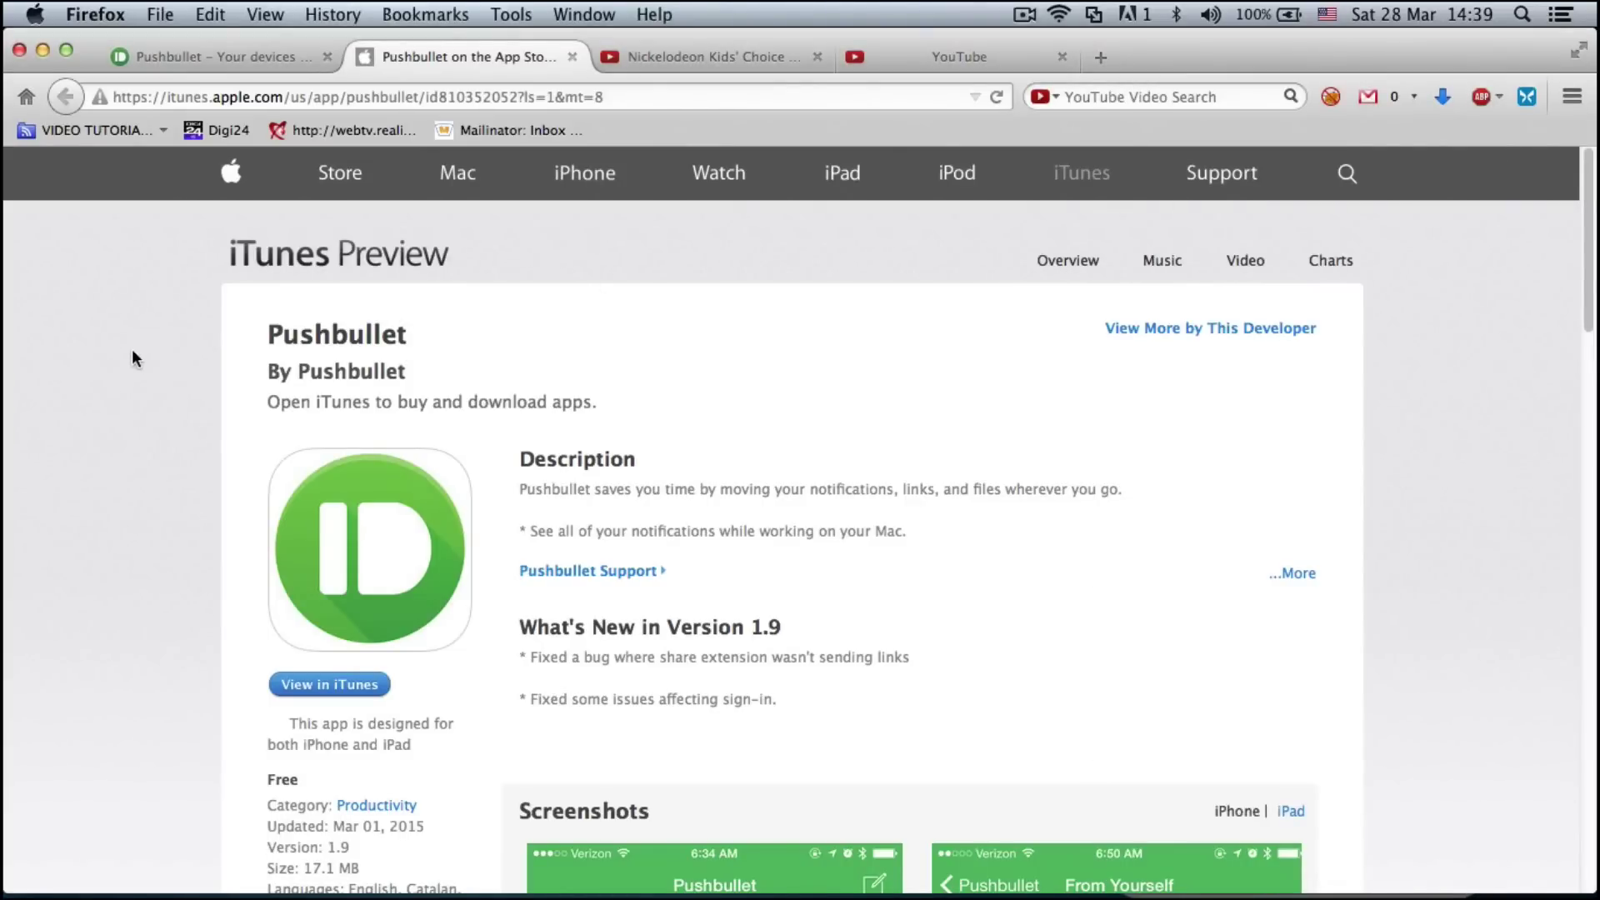
scroll(132, 352, down, 1)
scroll(132, 357, down, 3)
scroll(132, 365, down, 2)
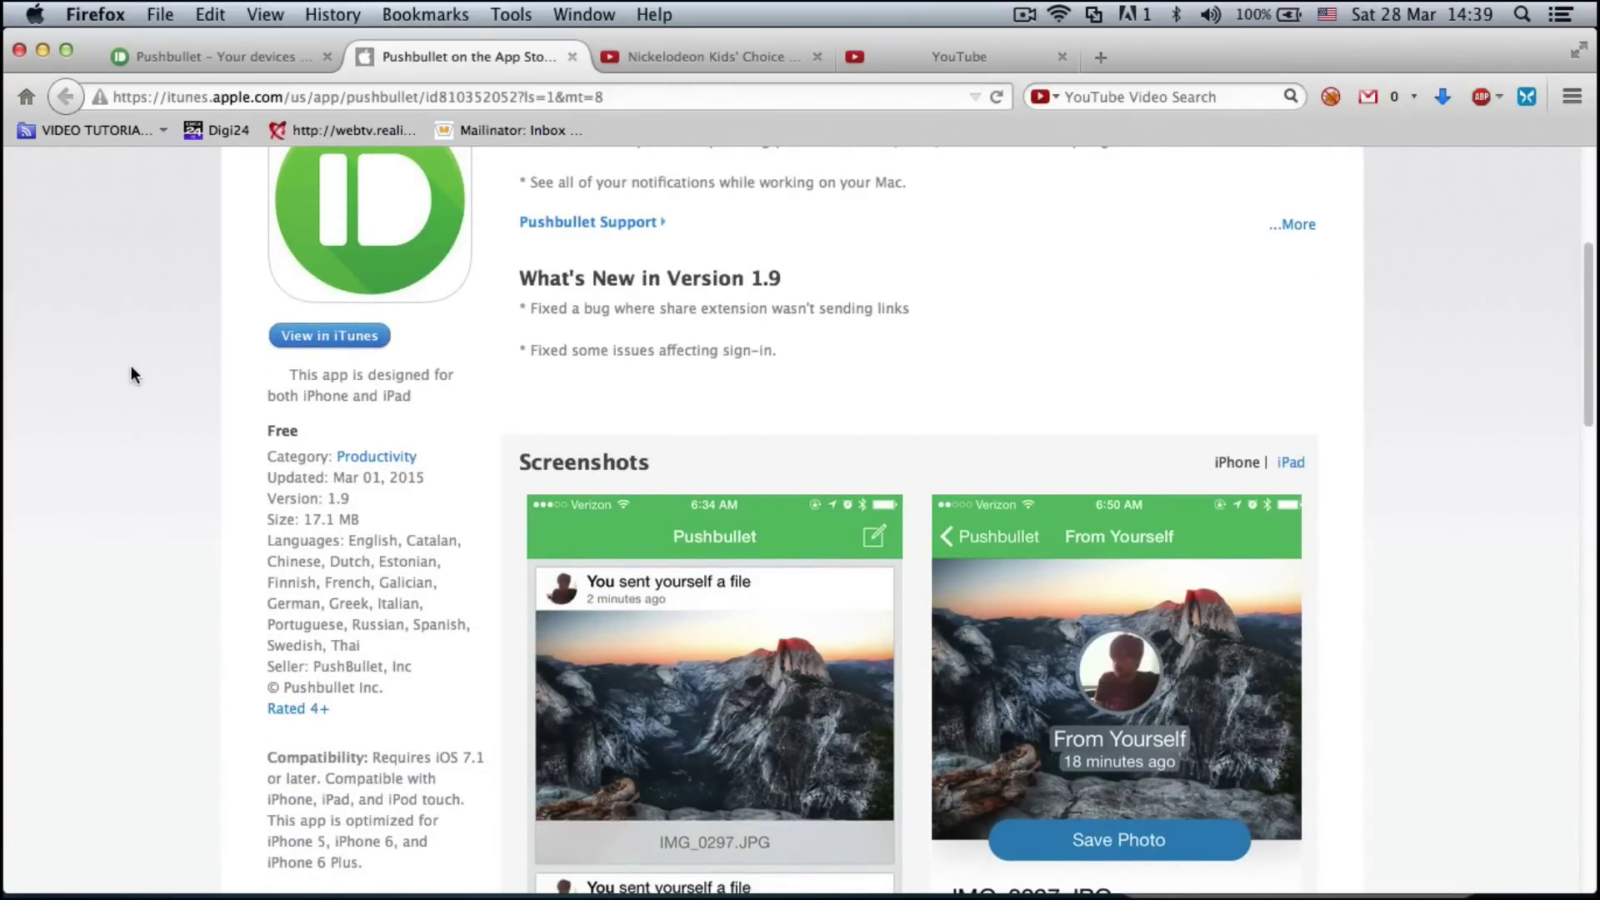
Switch Firefox to the Pushbullet apps download page tab.
click(205, 56)
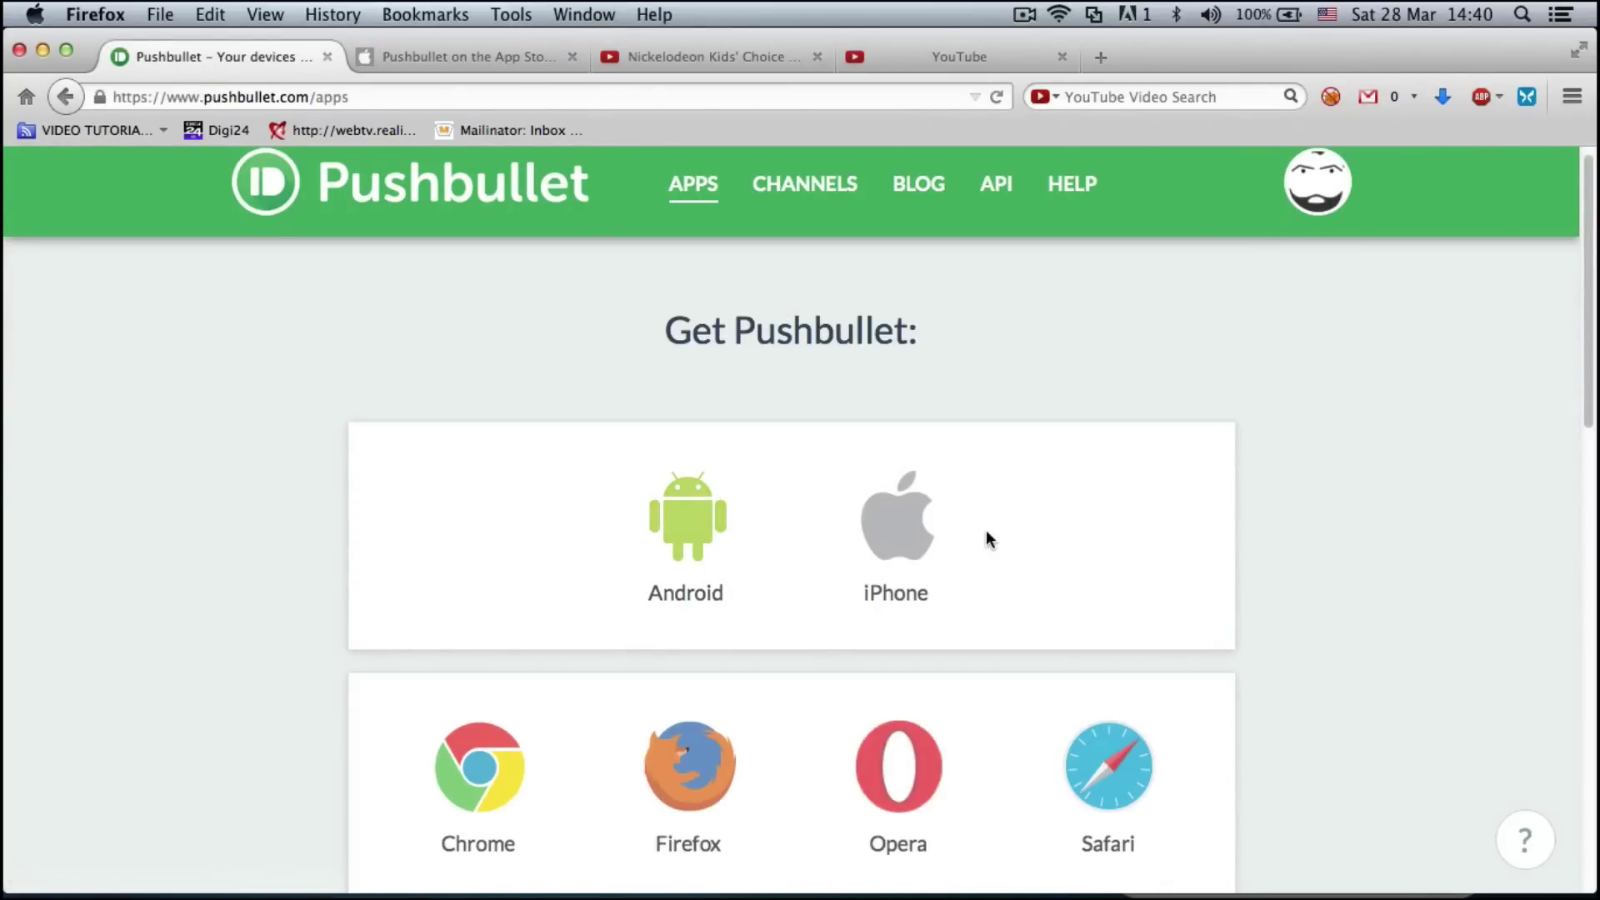
scroll(975, 535, down, 5)
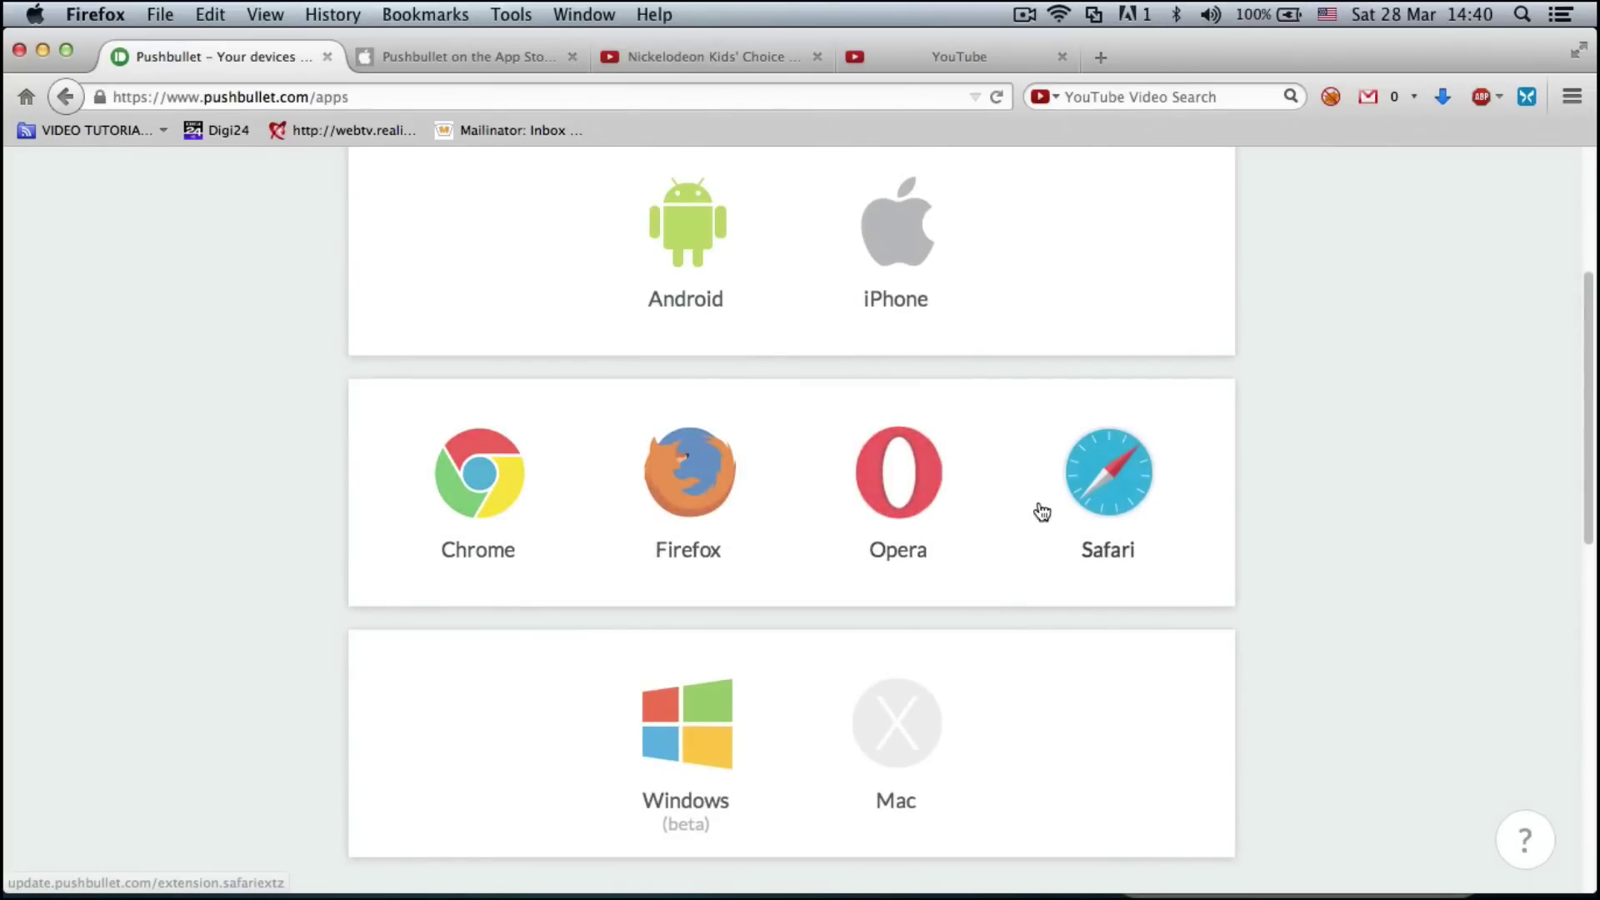
scroll(1000, 514, down, 2)
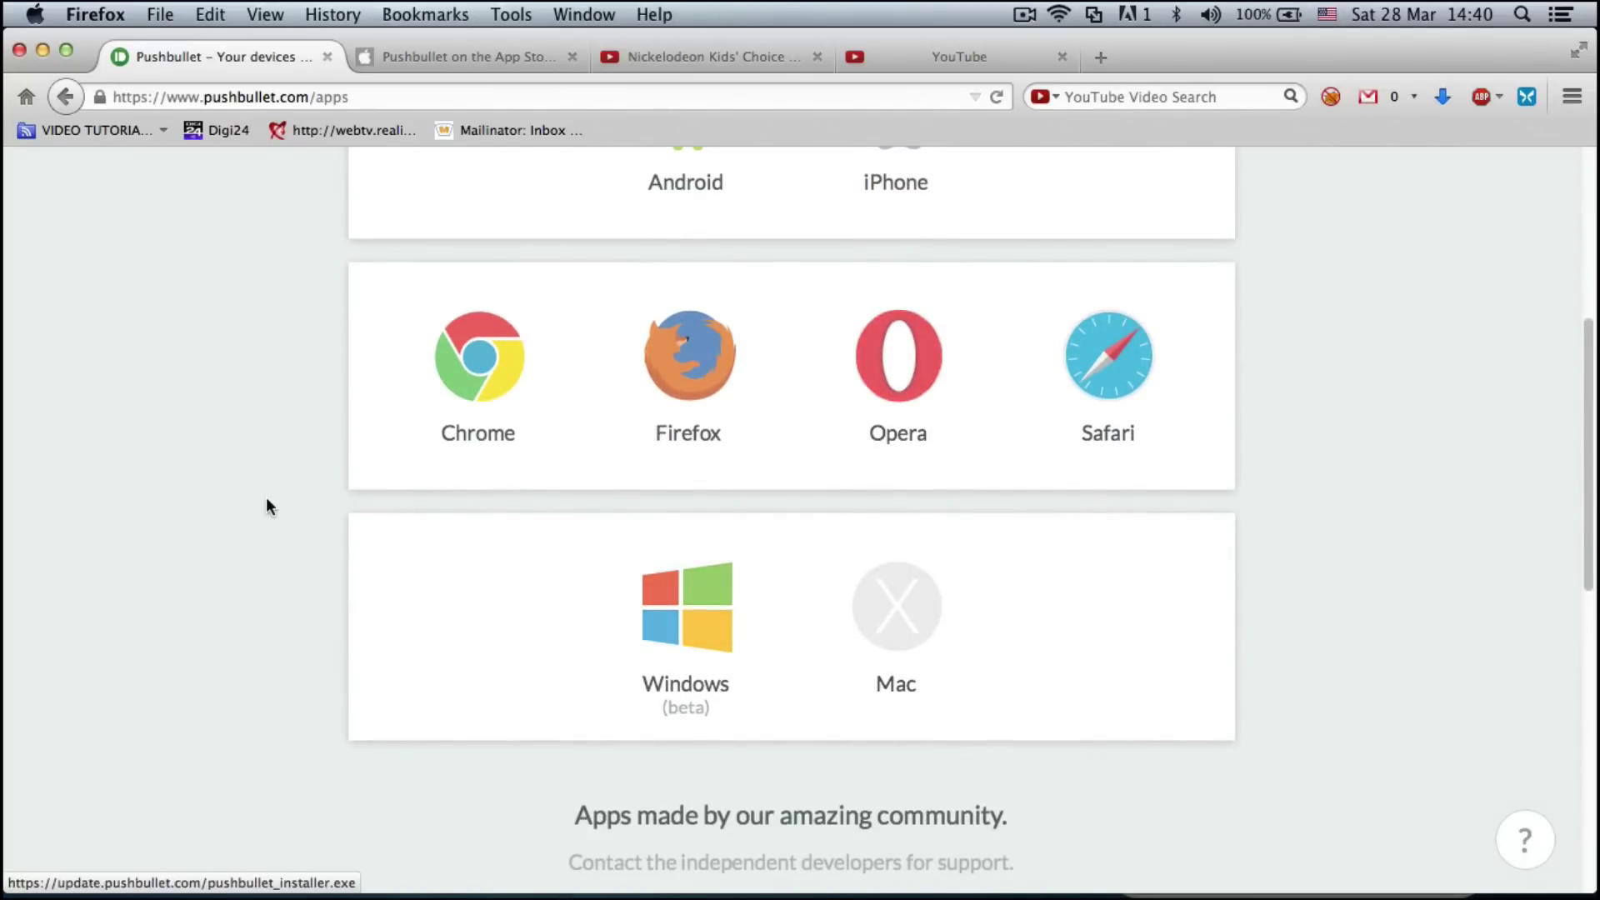
scroll(199, 551, up, 2)
scroll(199, 545, up, 2)
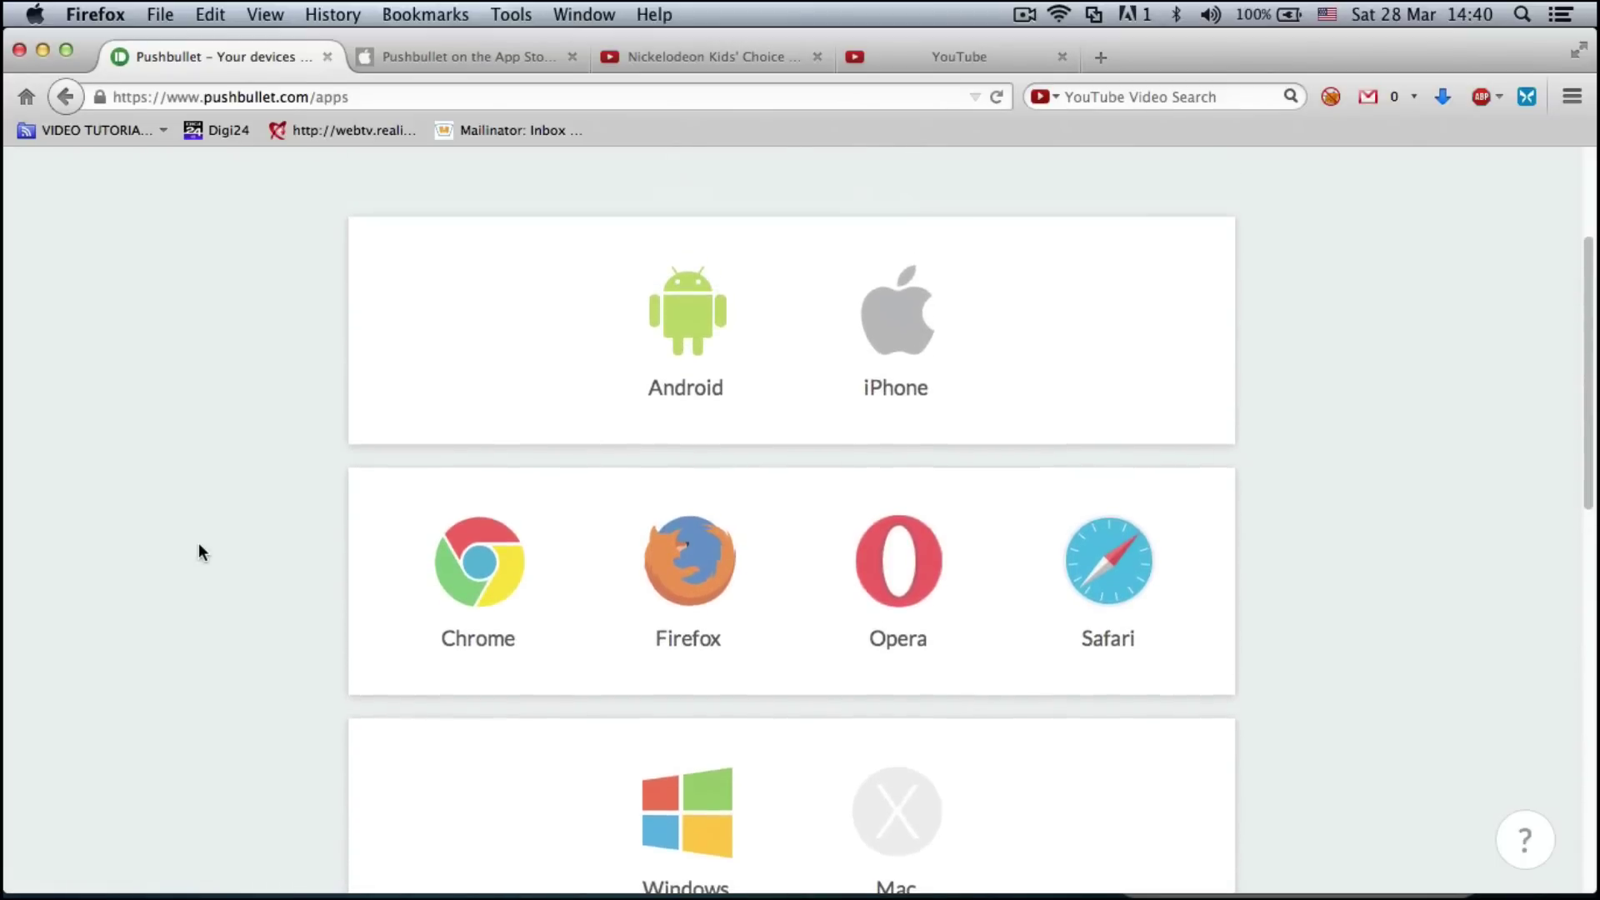
scroll(200, 545, up, 2)
scroll(199, 545, up, 2)
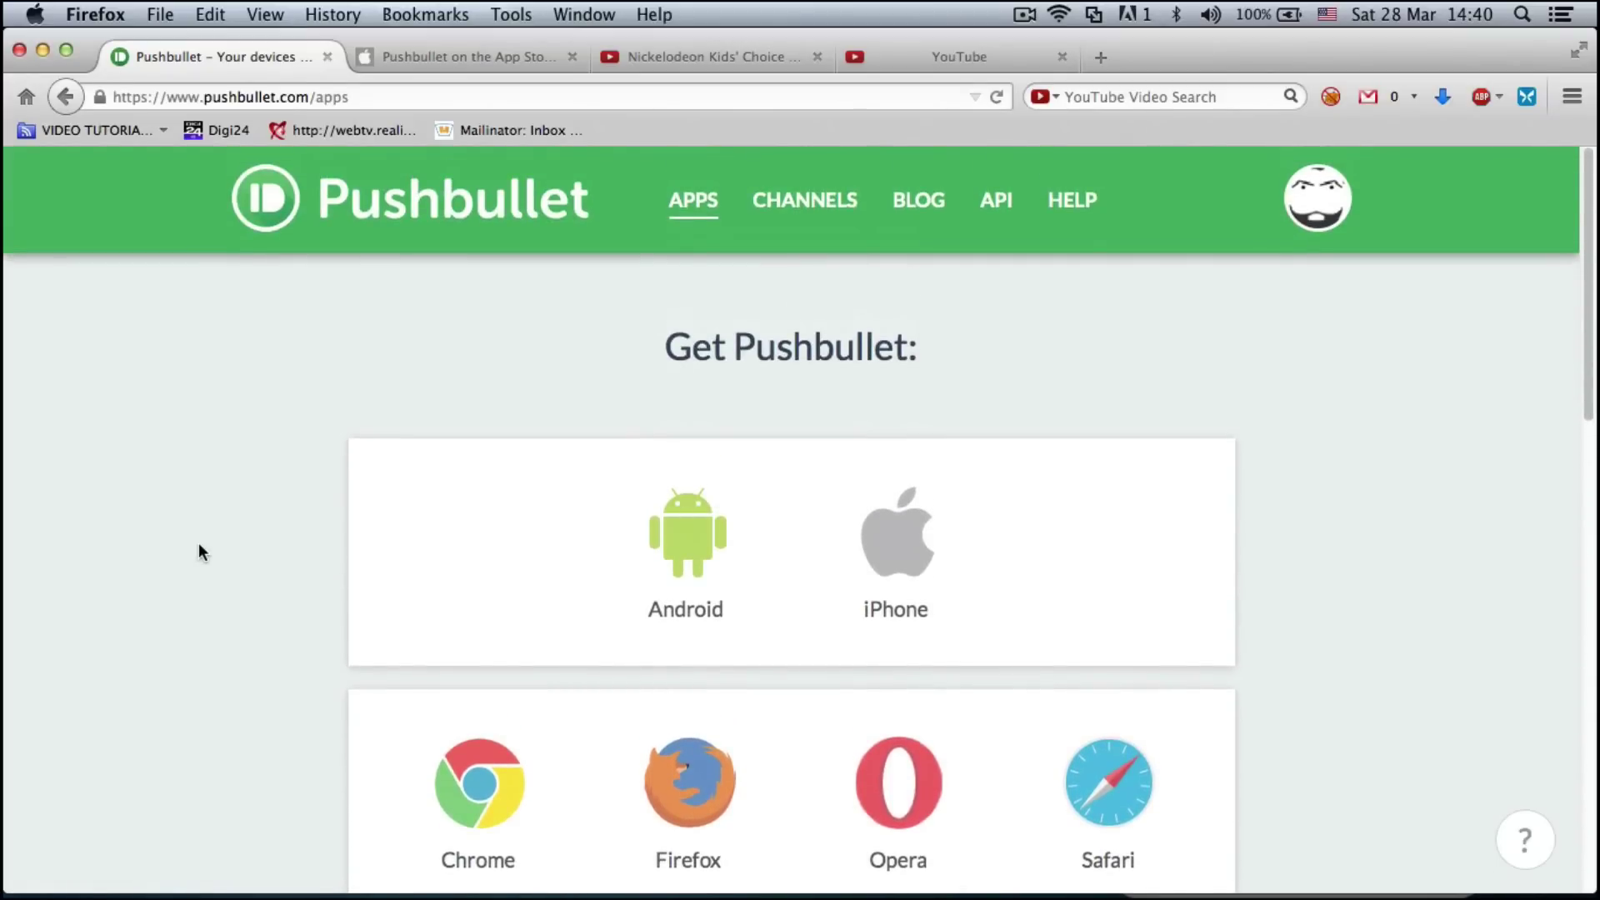
scroll(199, 543, down, 1)
scroll(197, 532, down, 3)
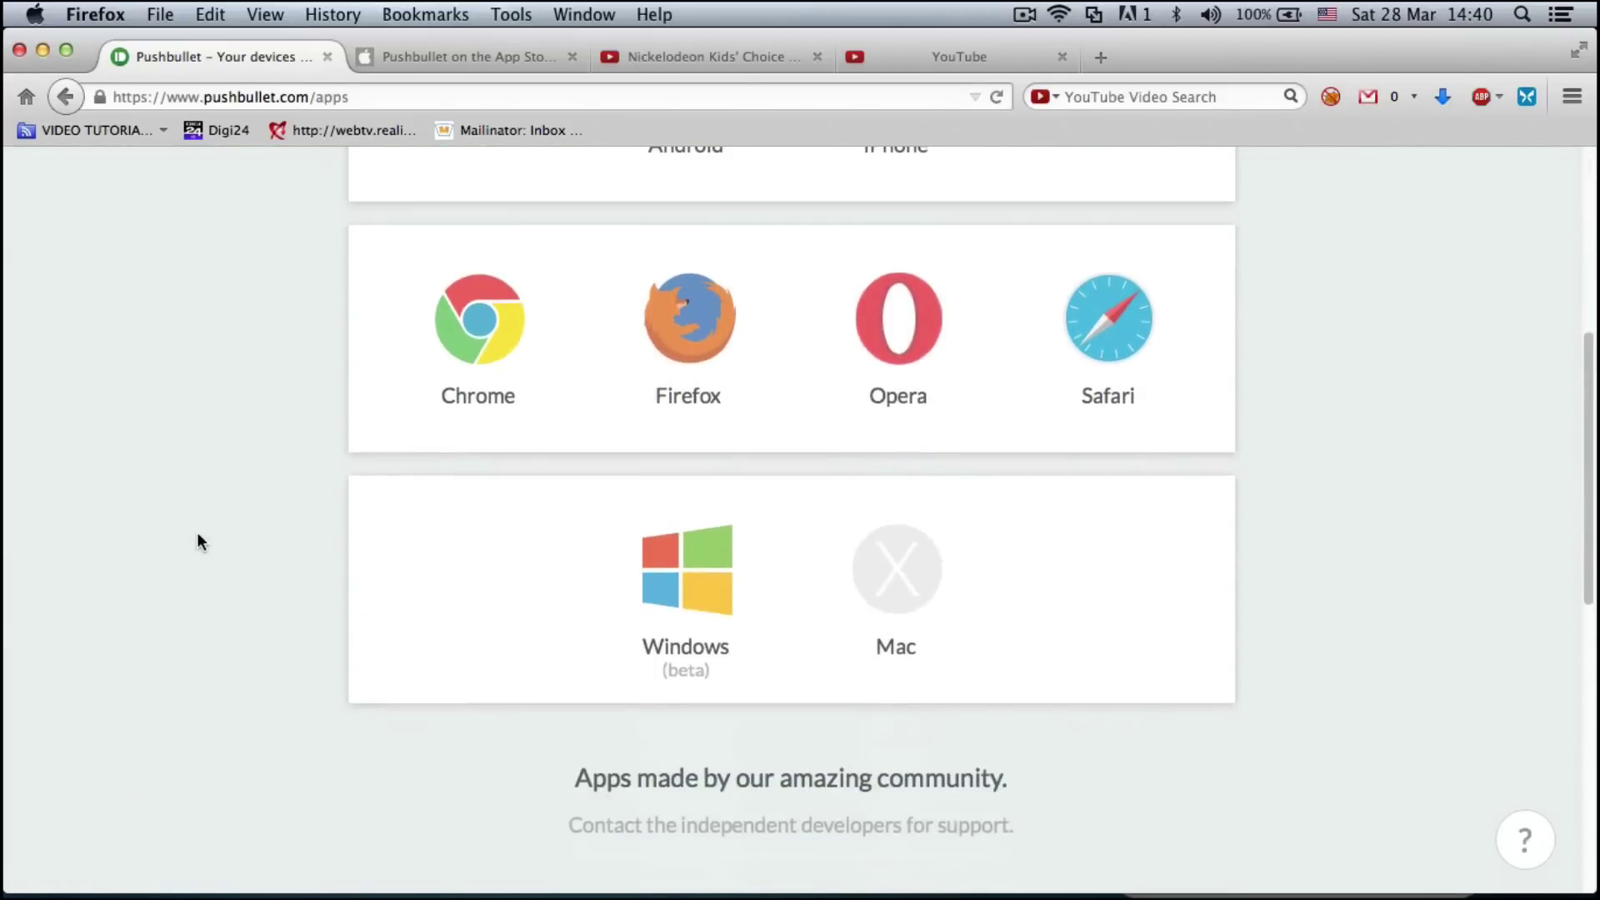
scroll(196, 532, up, 4)
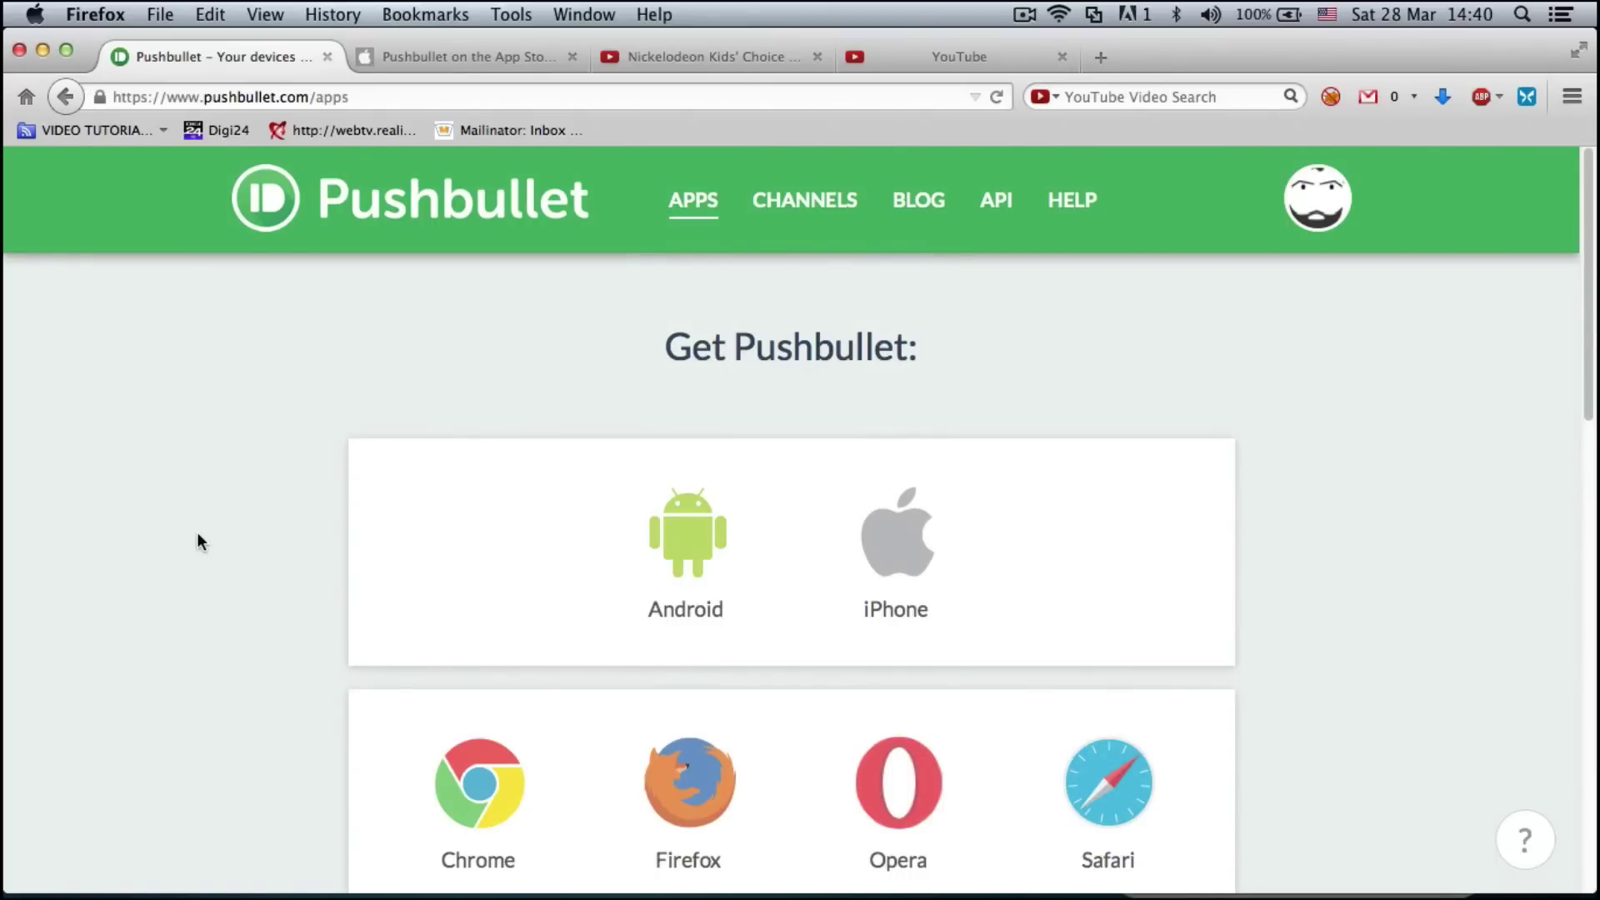
mouse_move(800, 890)
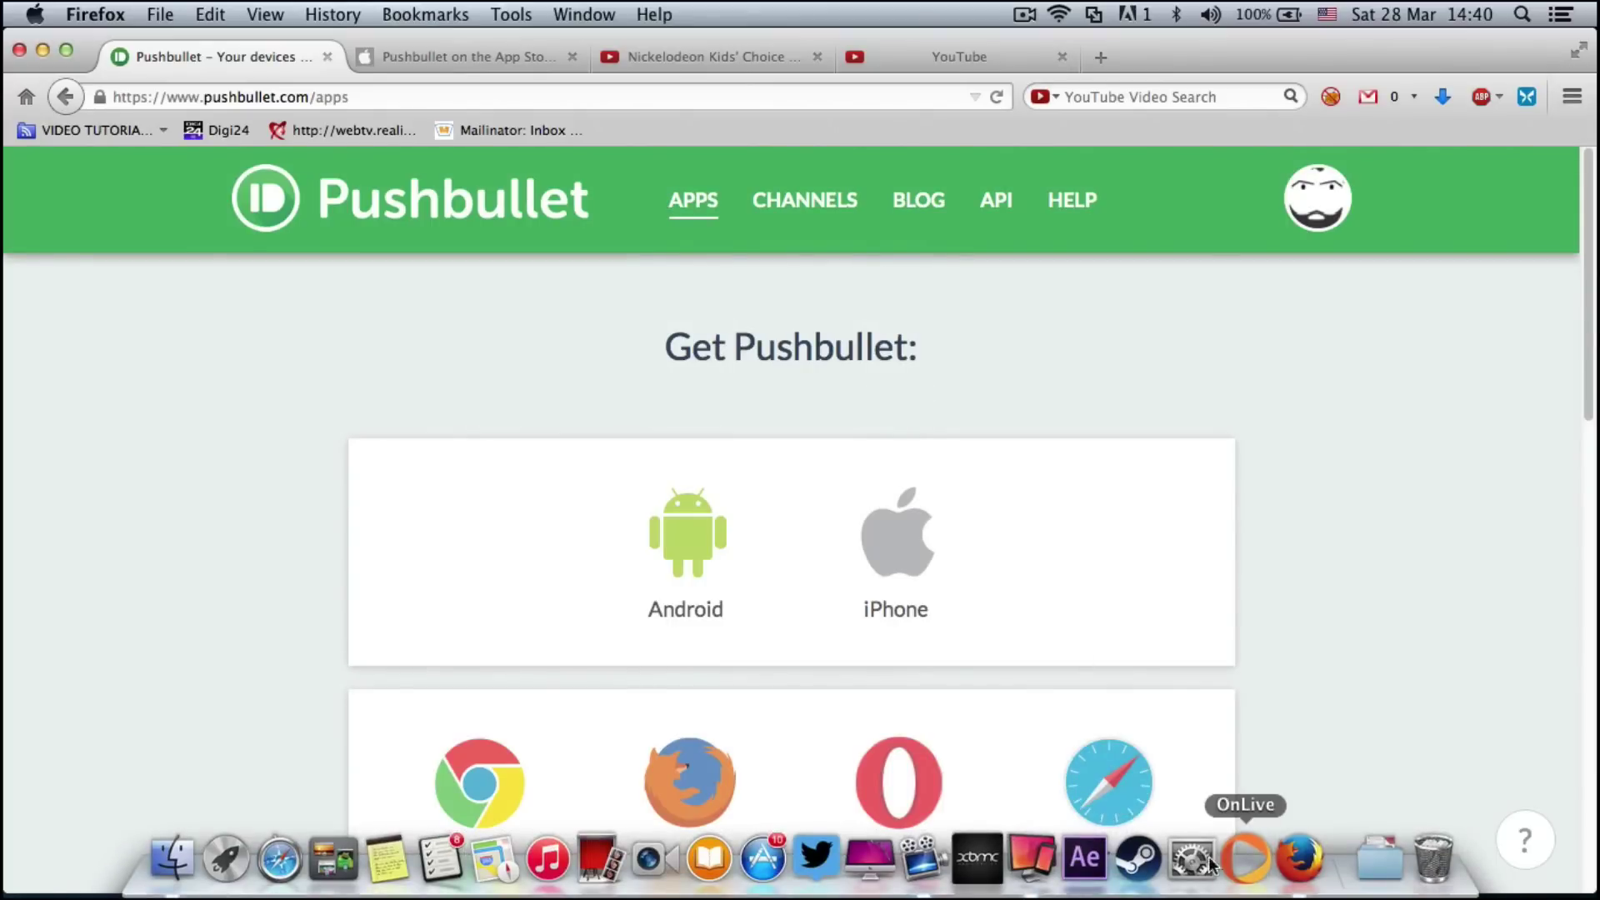
Bring the Reflector iPhone mirror to the front from the Dock.
click(1030, 850)
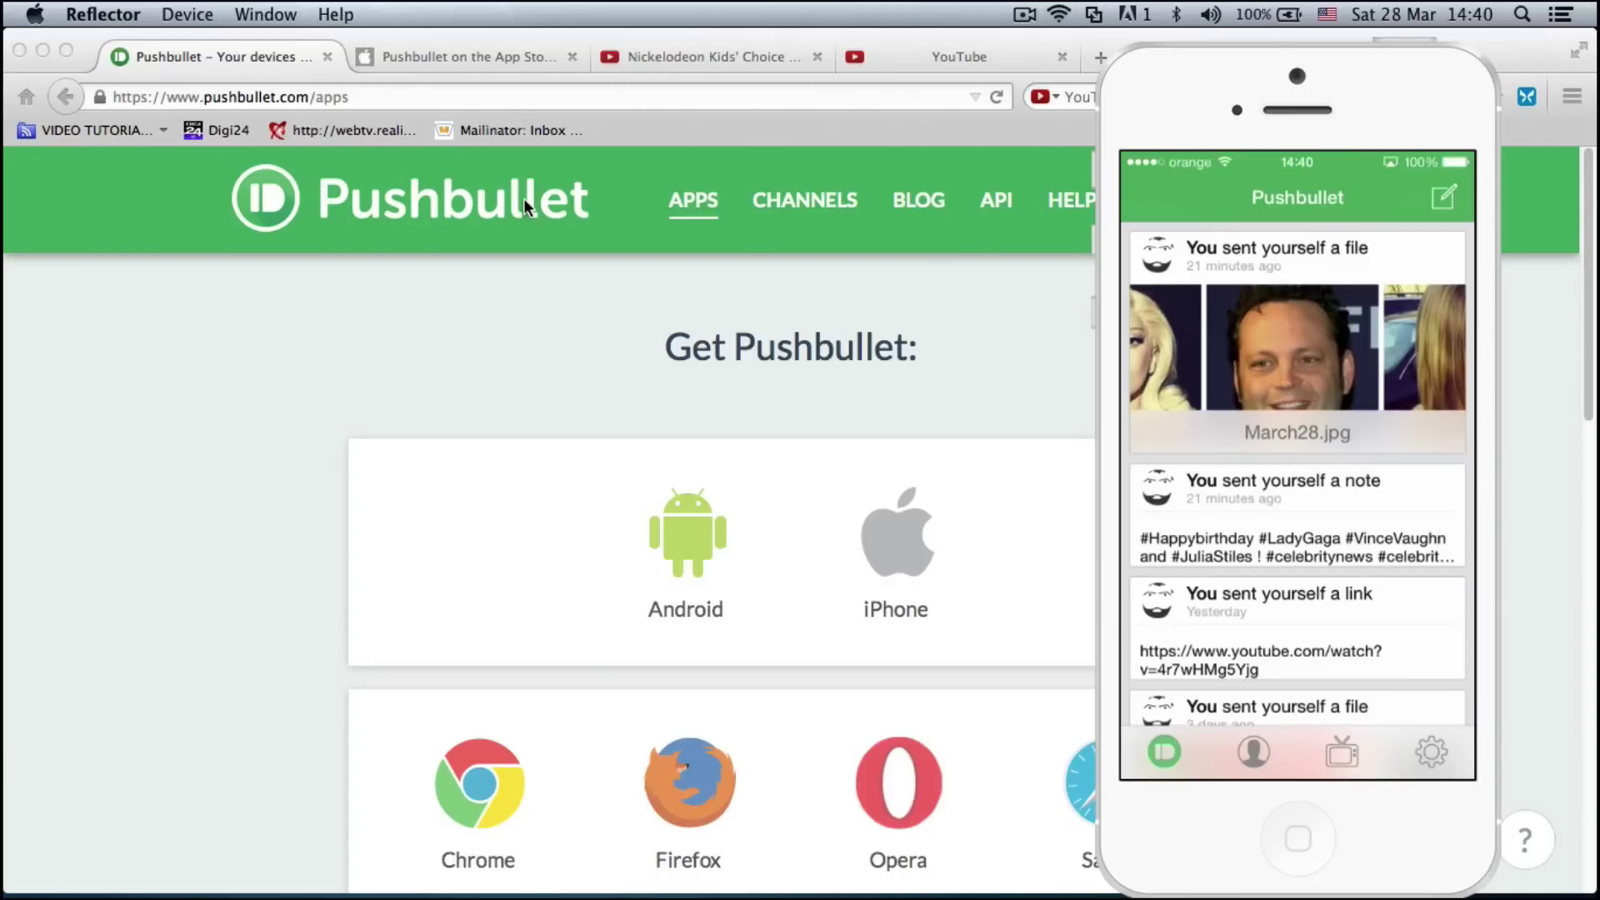
Copy the Pushbullet App Store page address from the Firefox address bar.
click(412, 51)
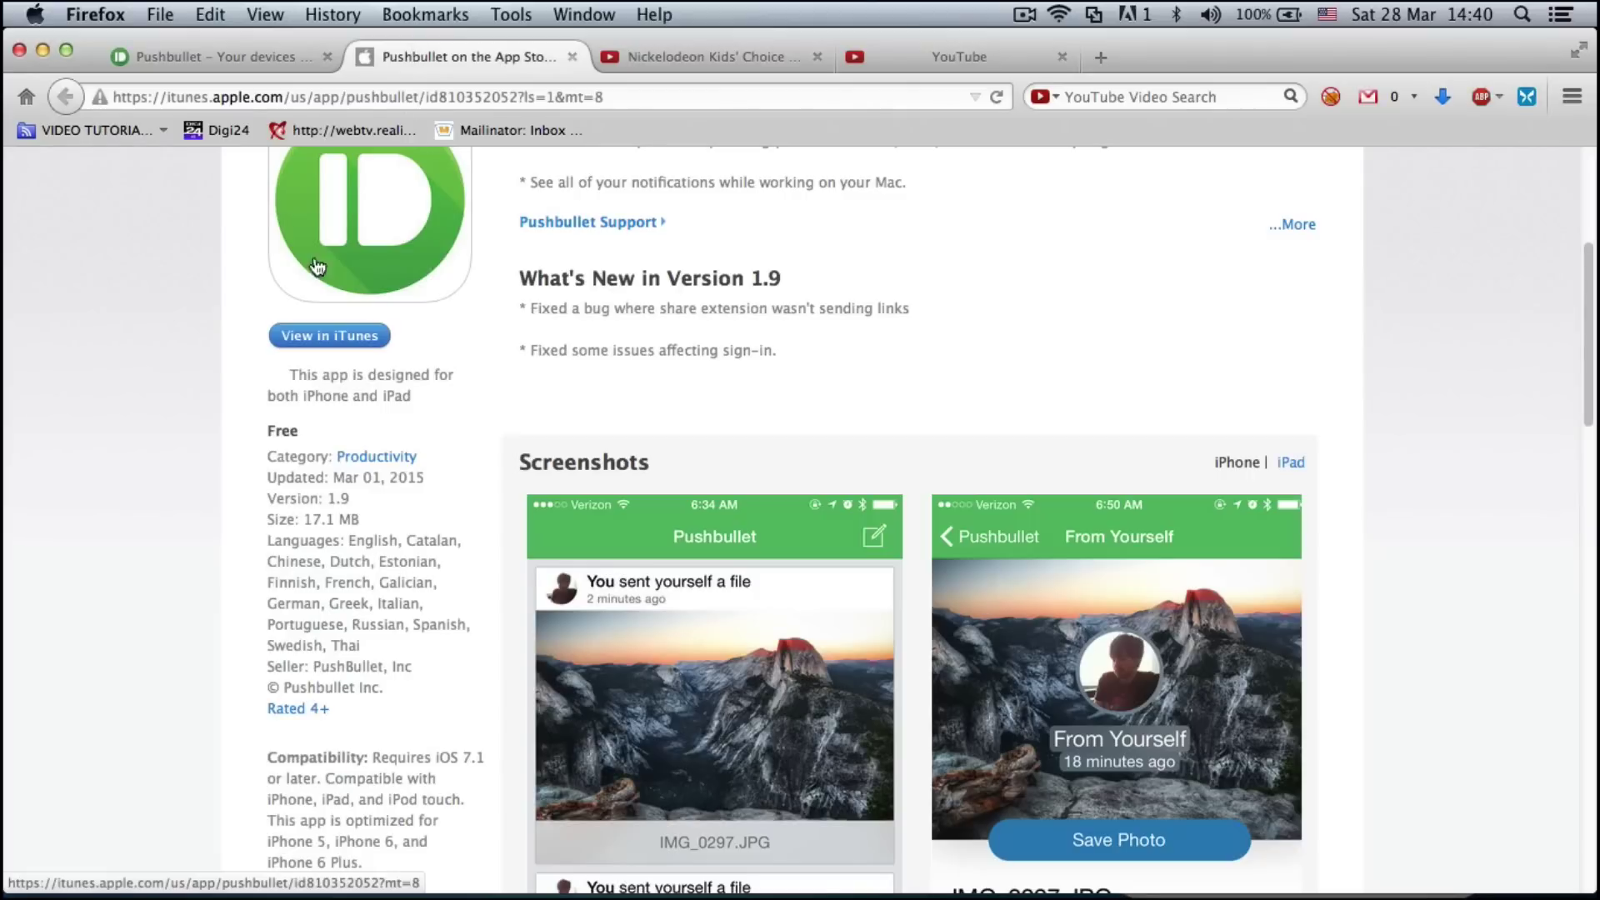
click(273, 99)
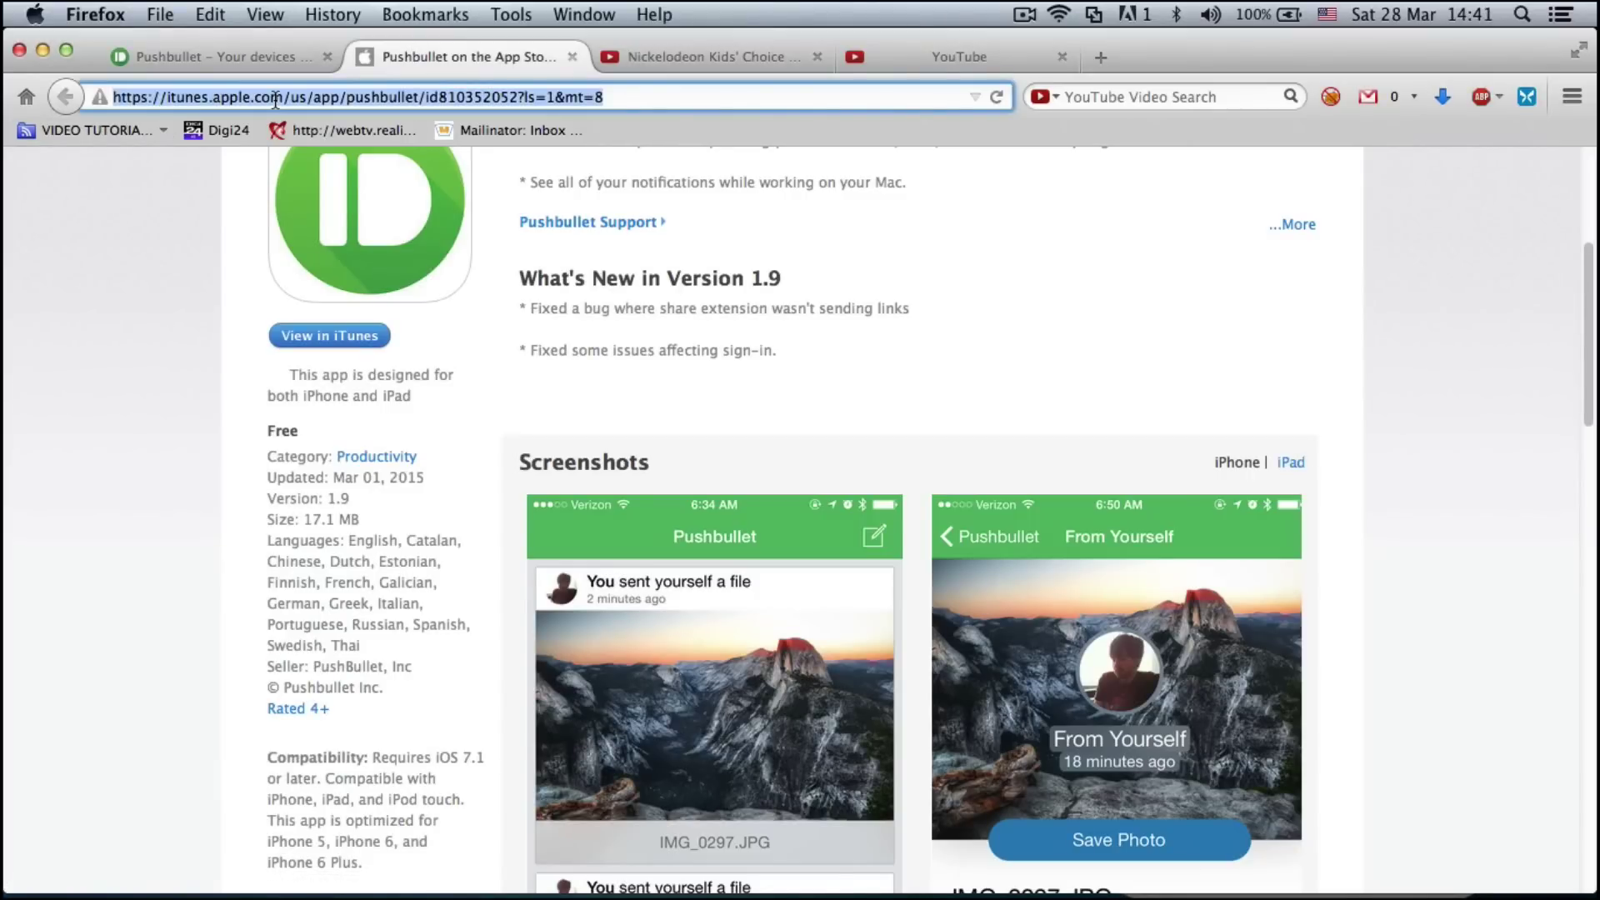
right_click(275, 99)
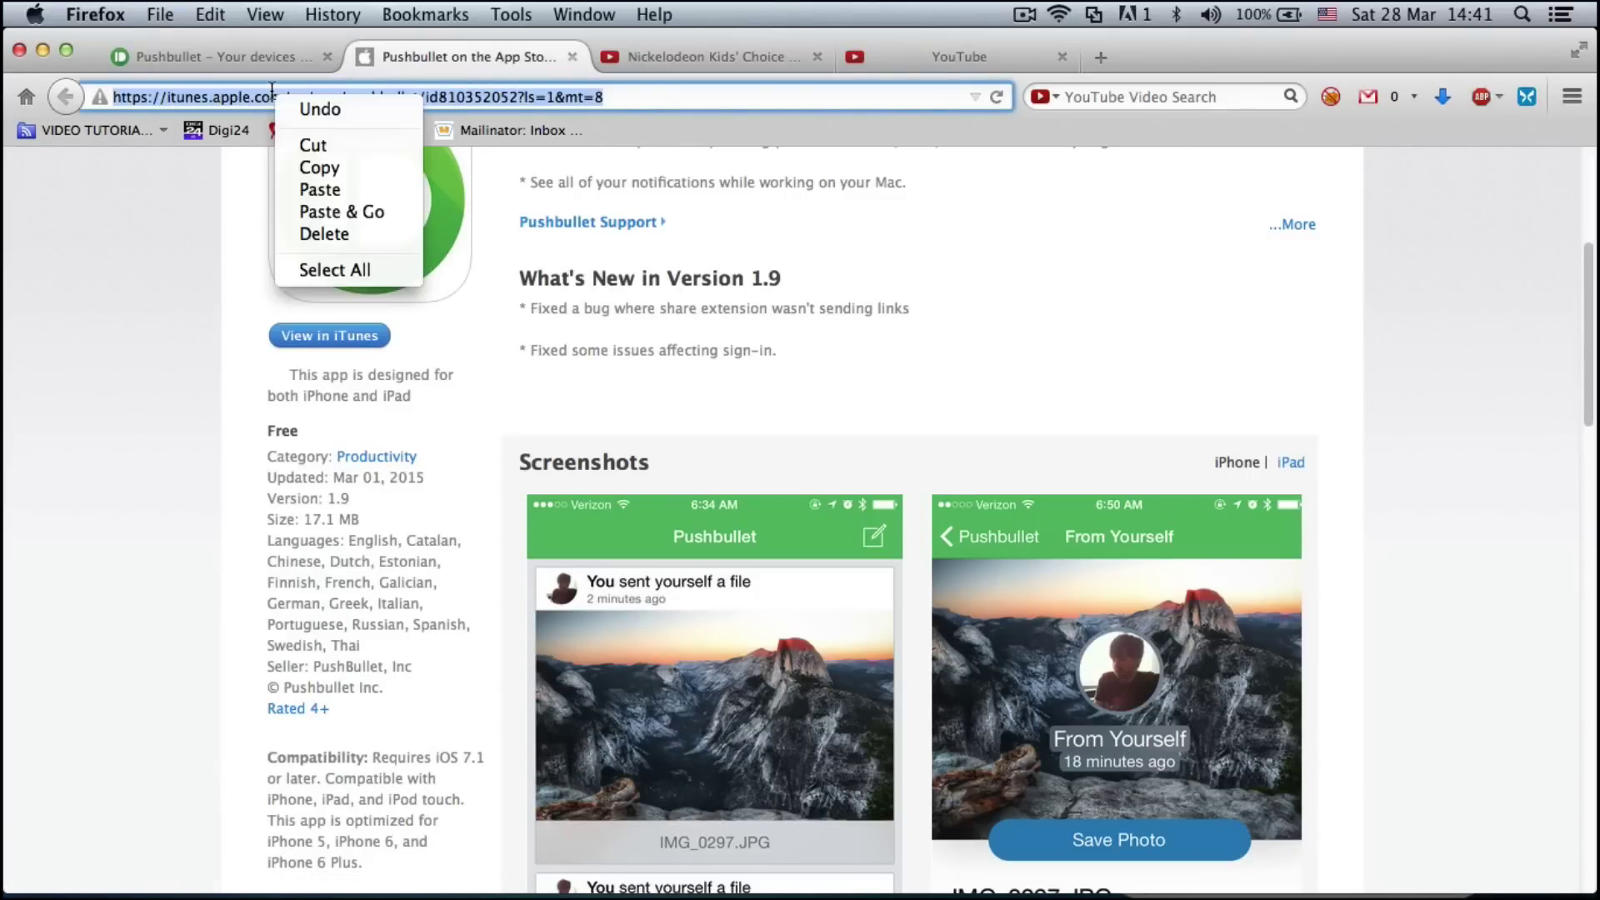
click(304, 165)
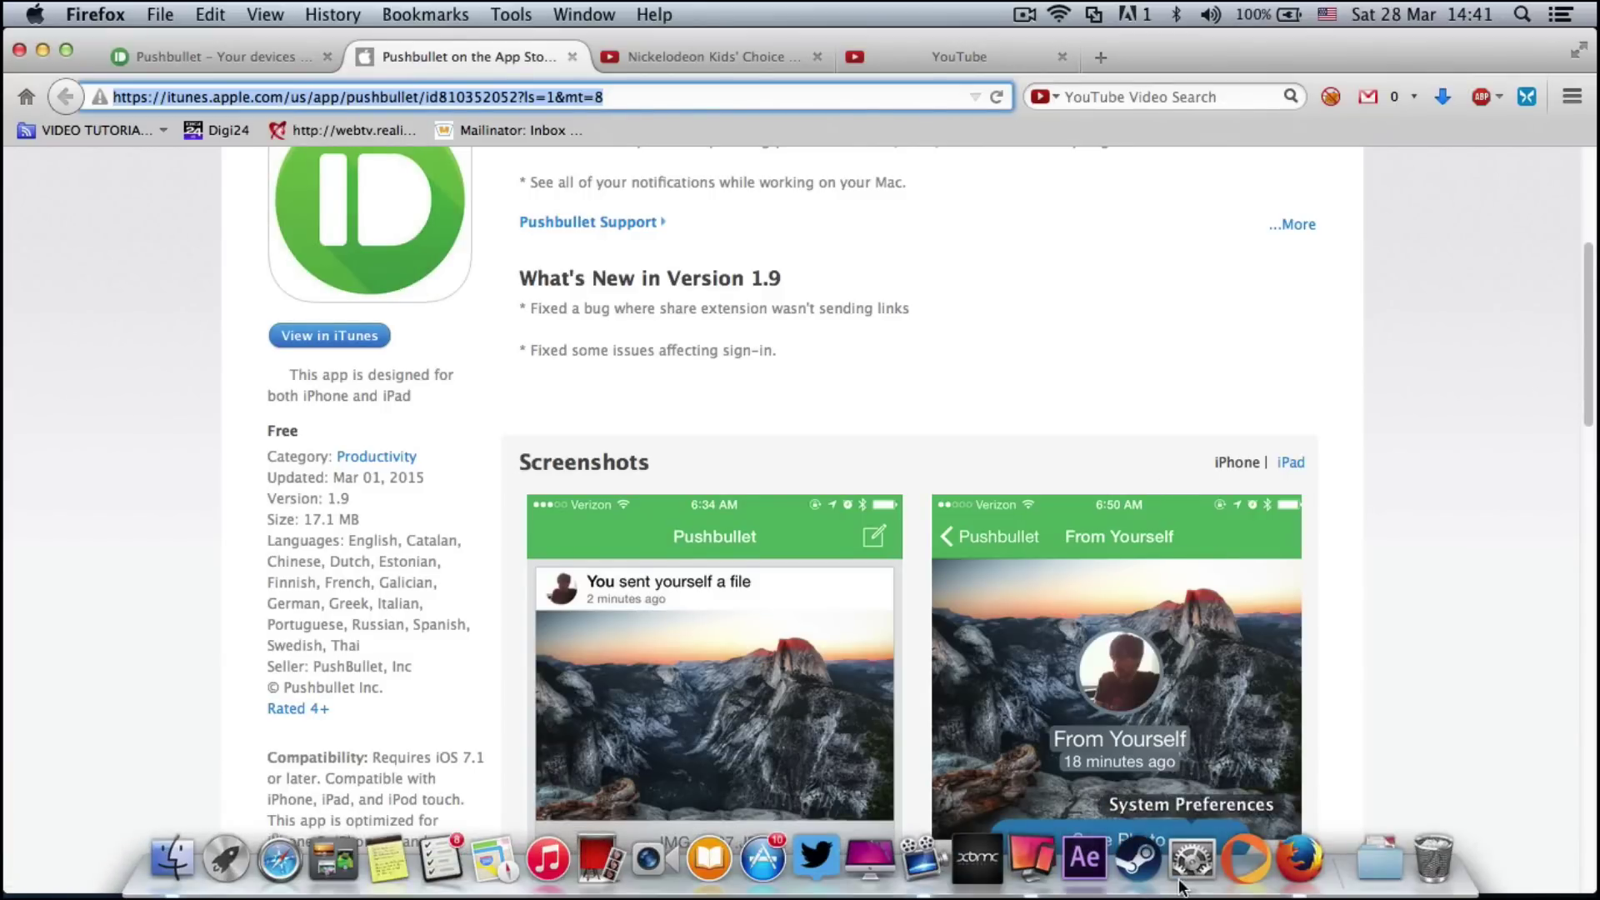
Launch the Pushbullet Mac app via Spotlight and show the Tabucoding iPhone's pushes.
key(super+space)
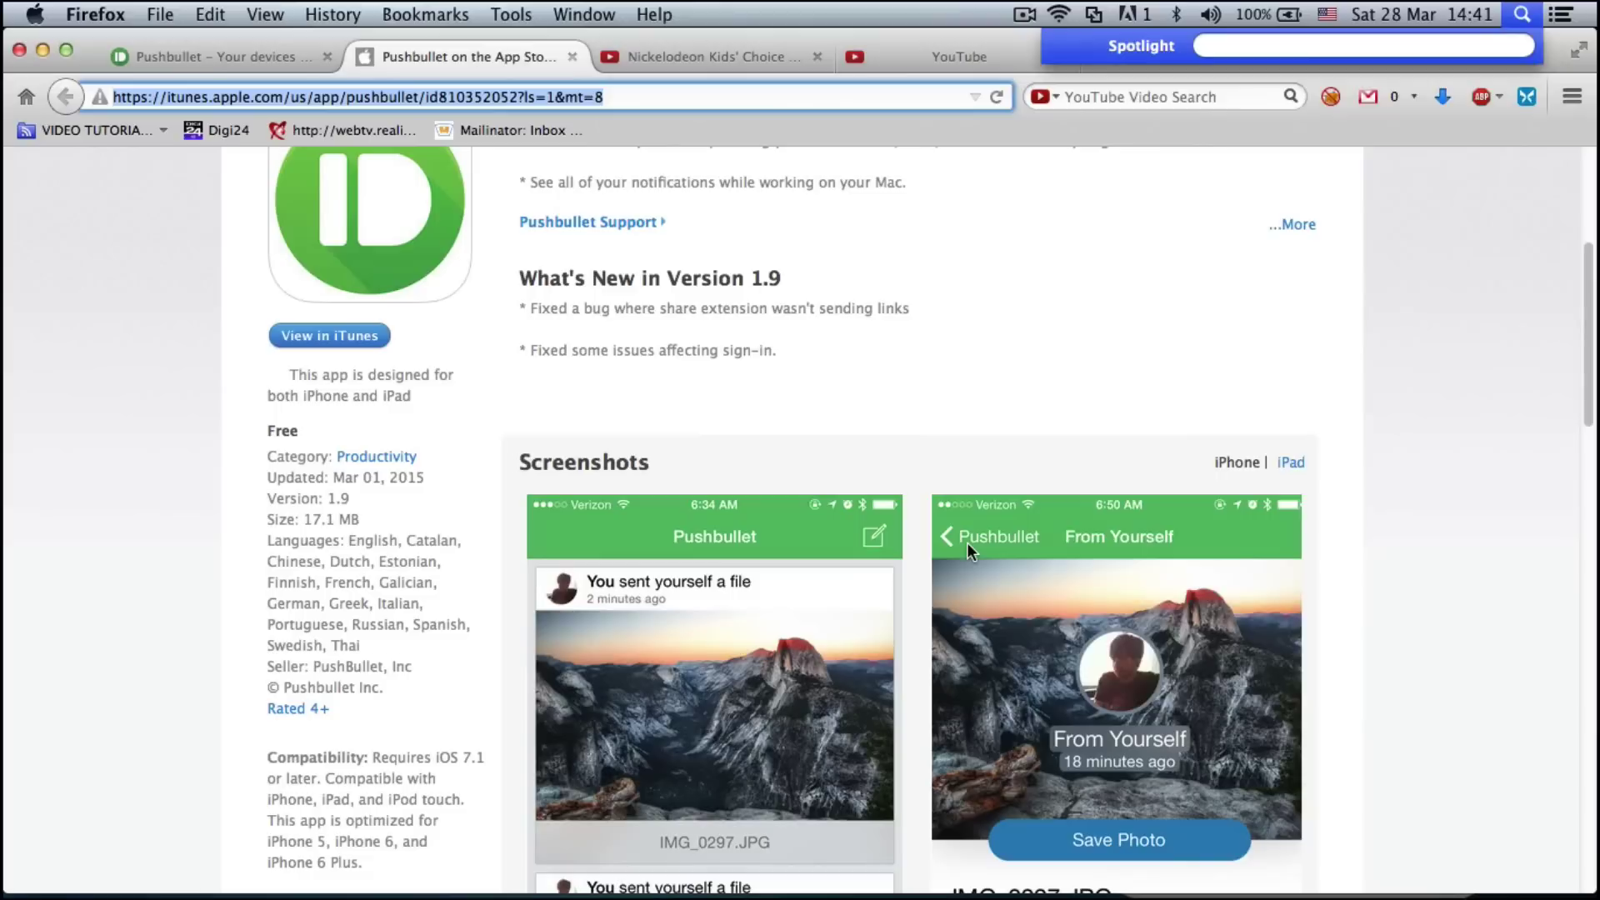
text(push)
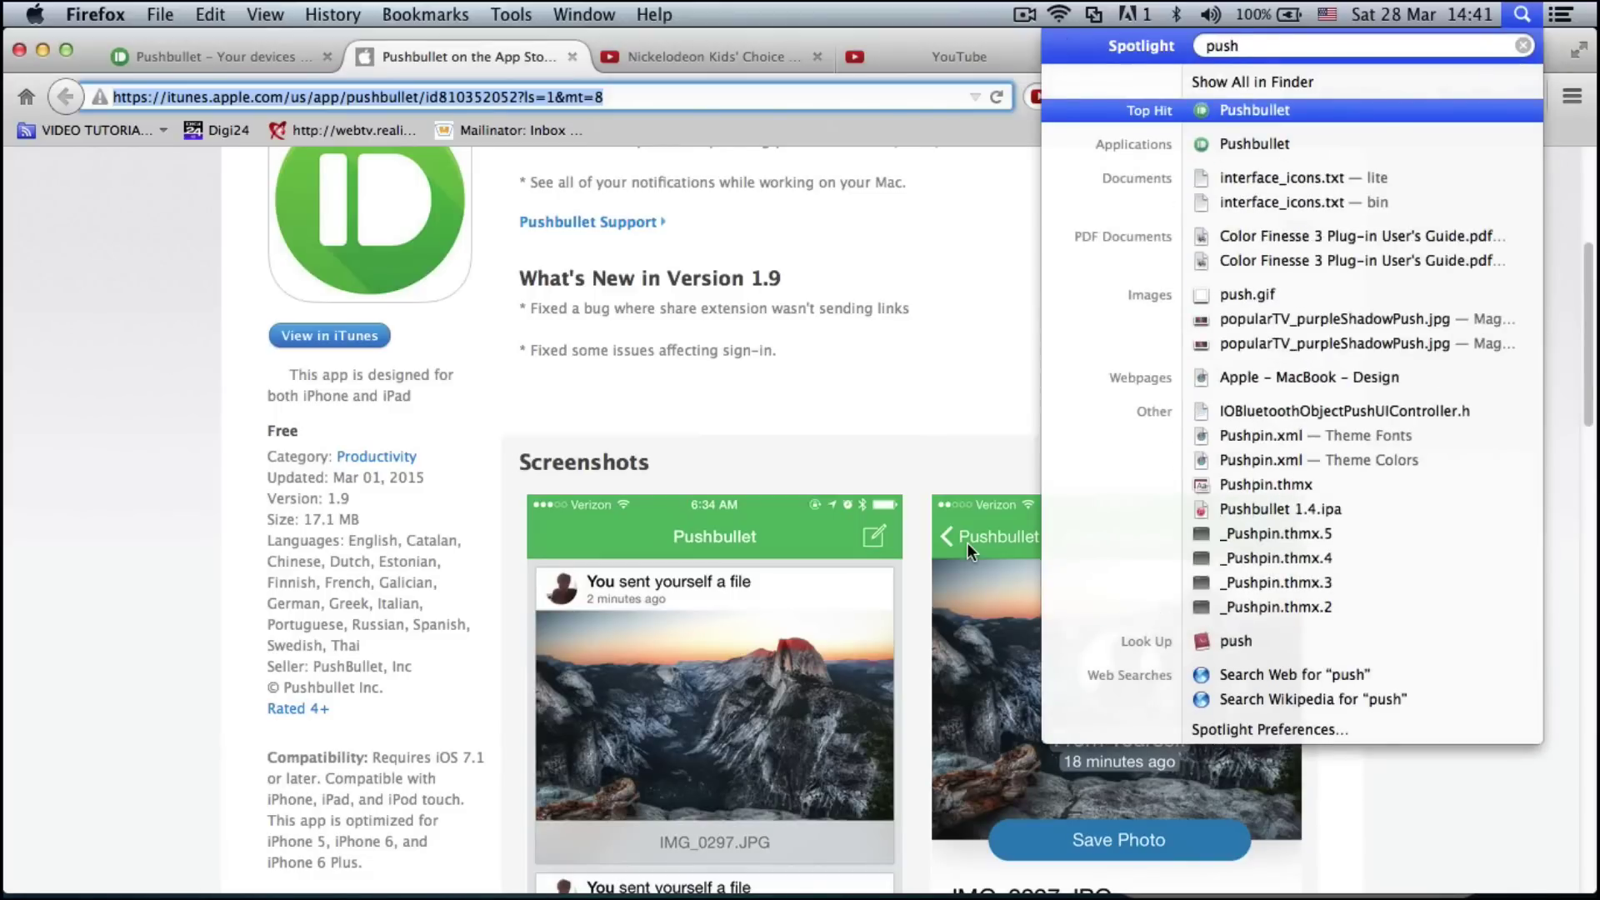
key(Return)
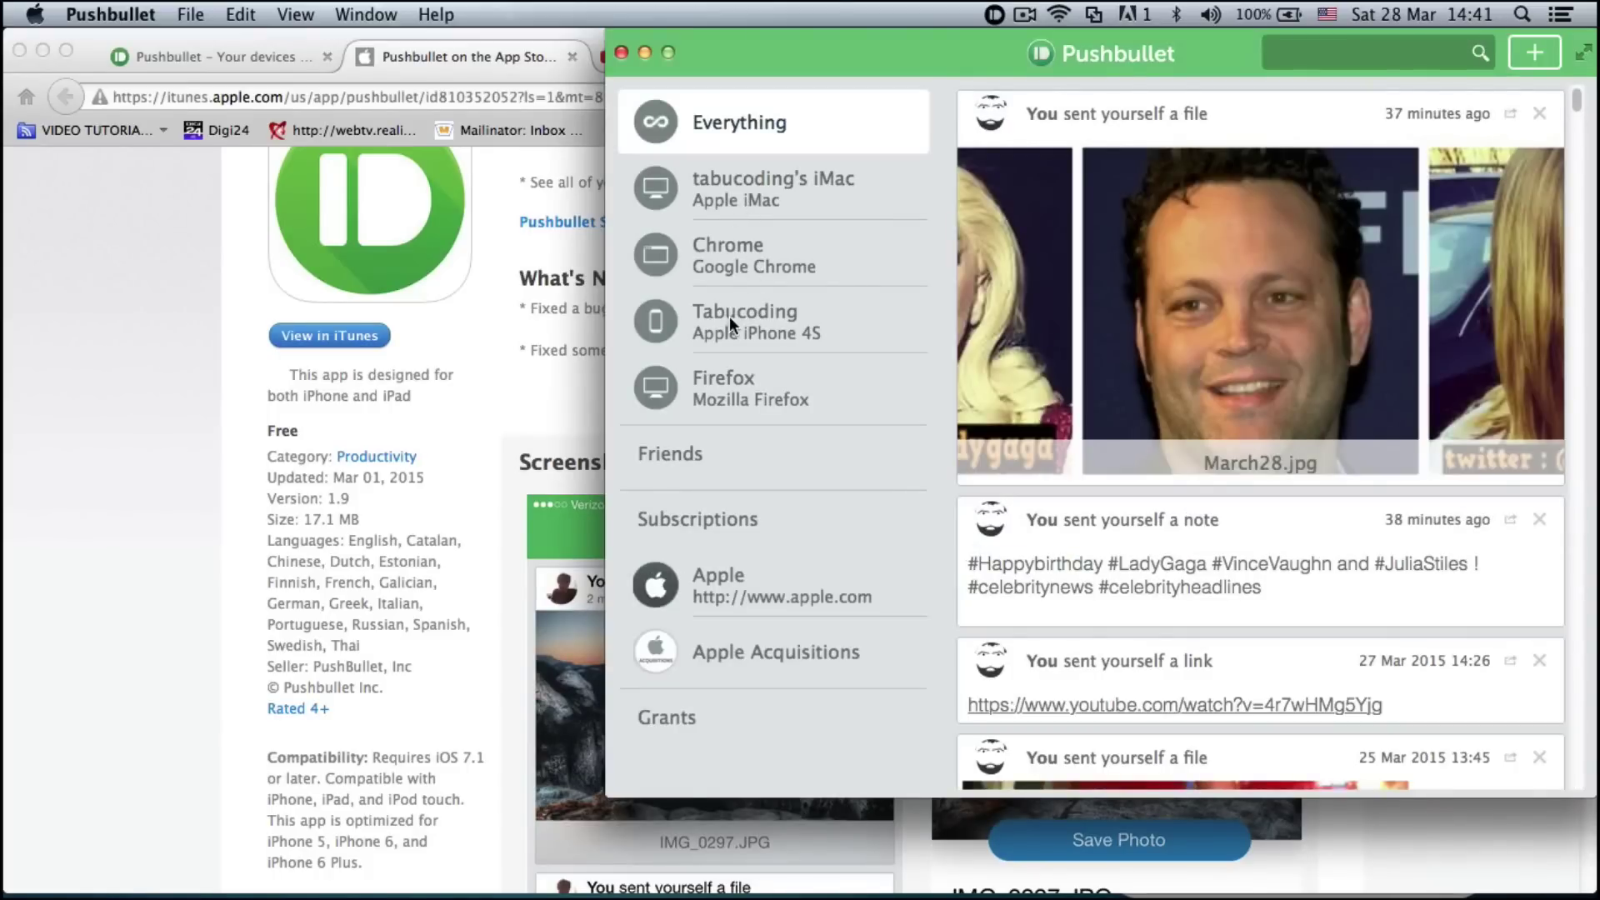
click(729, 317)
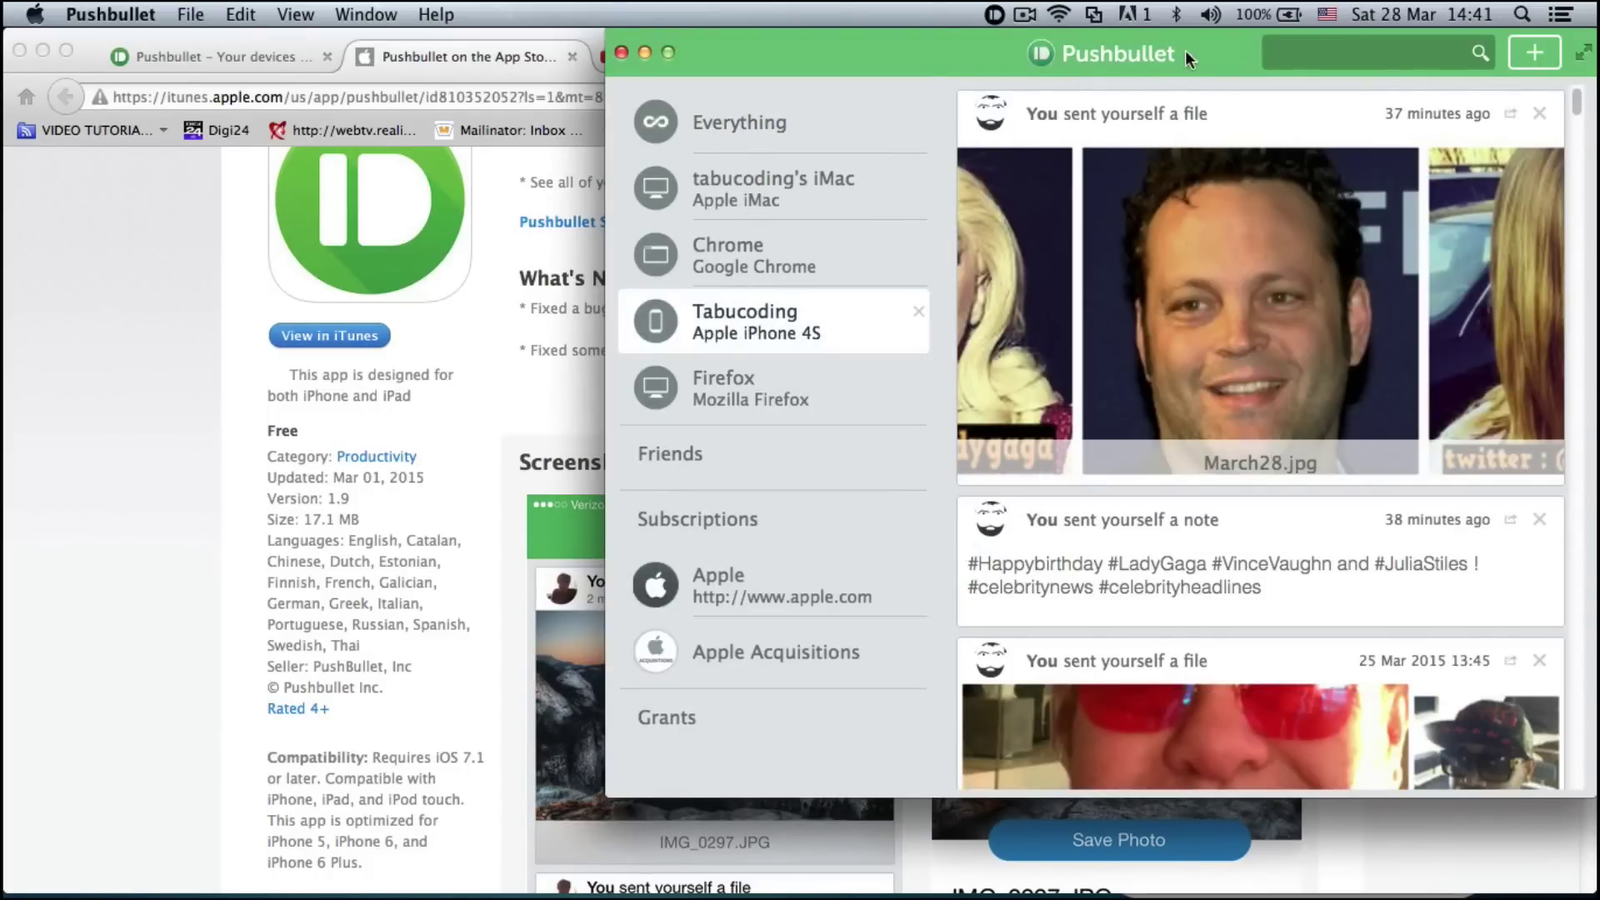
drag(1186, 50, 929, 78)
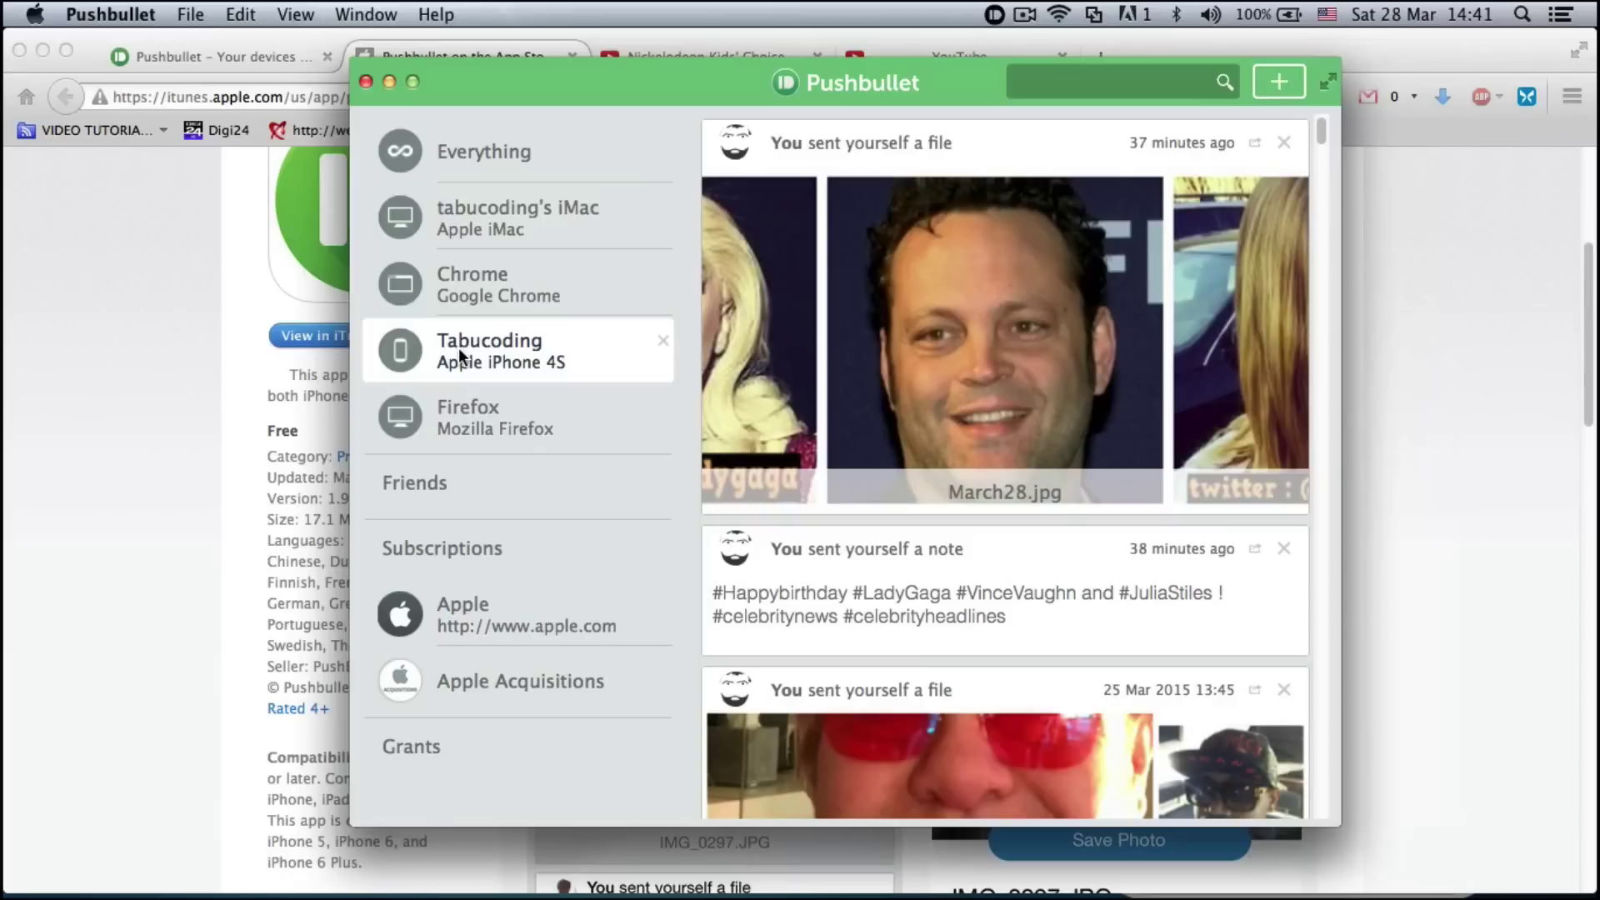
Compose a link push to Tabucoding titled 'pushbullet' with the pasted App Store address.
click(1286, 93)
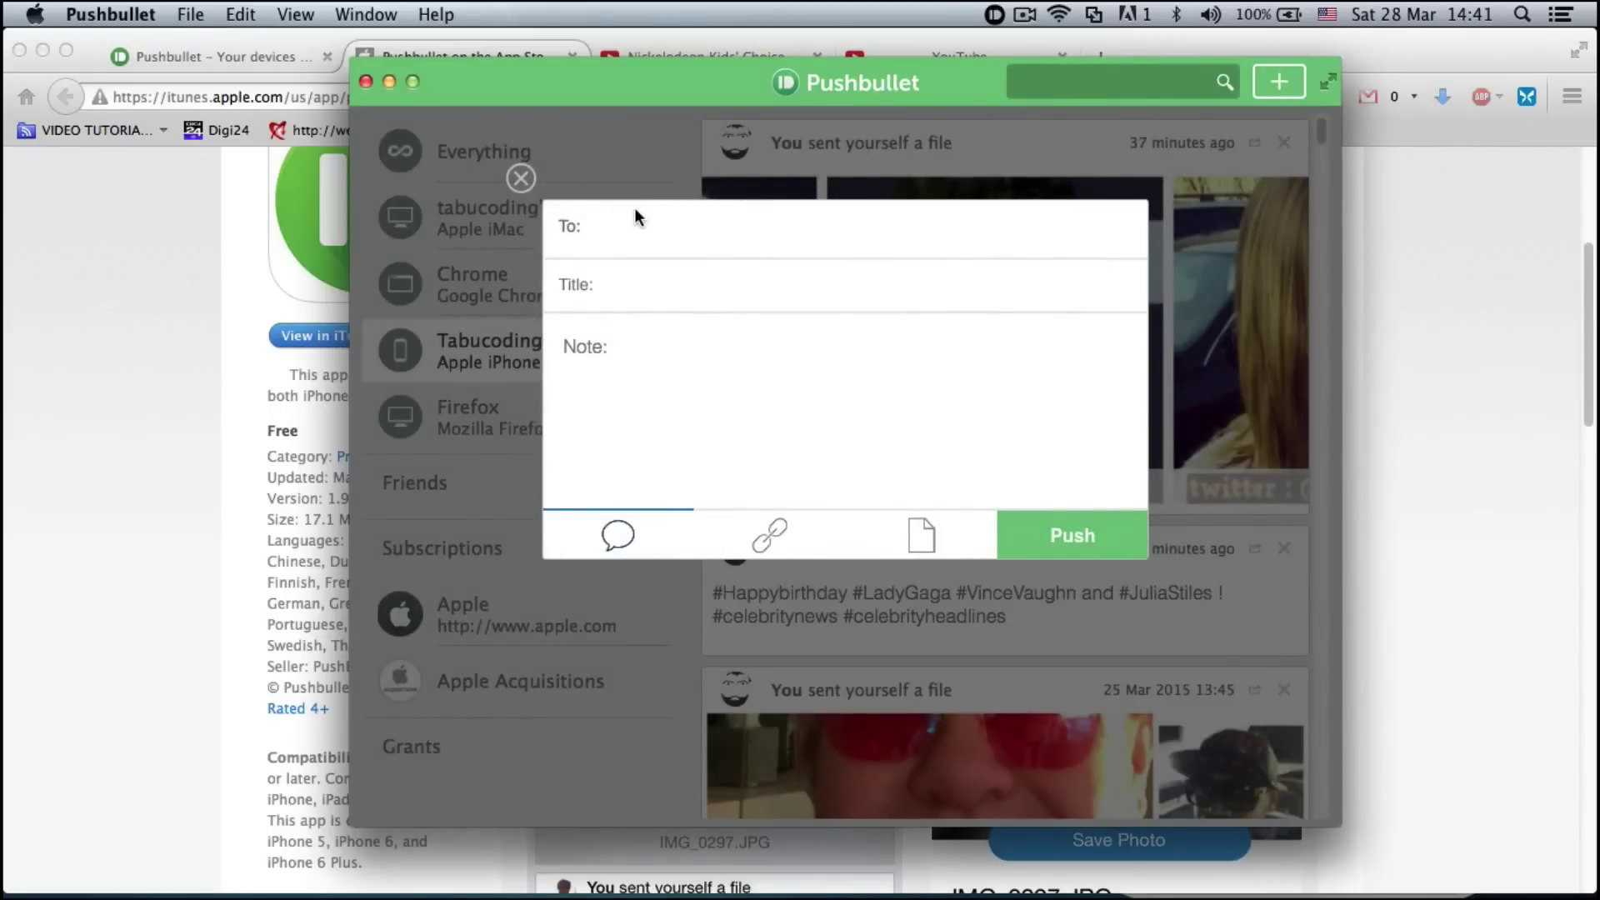
text(ta)
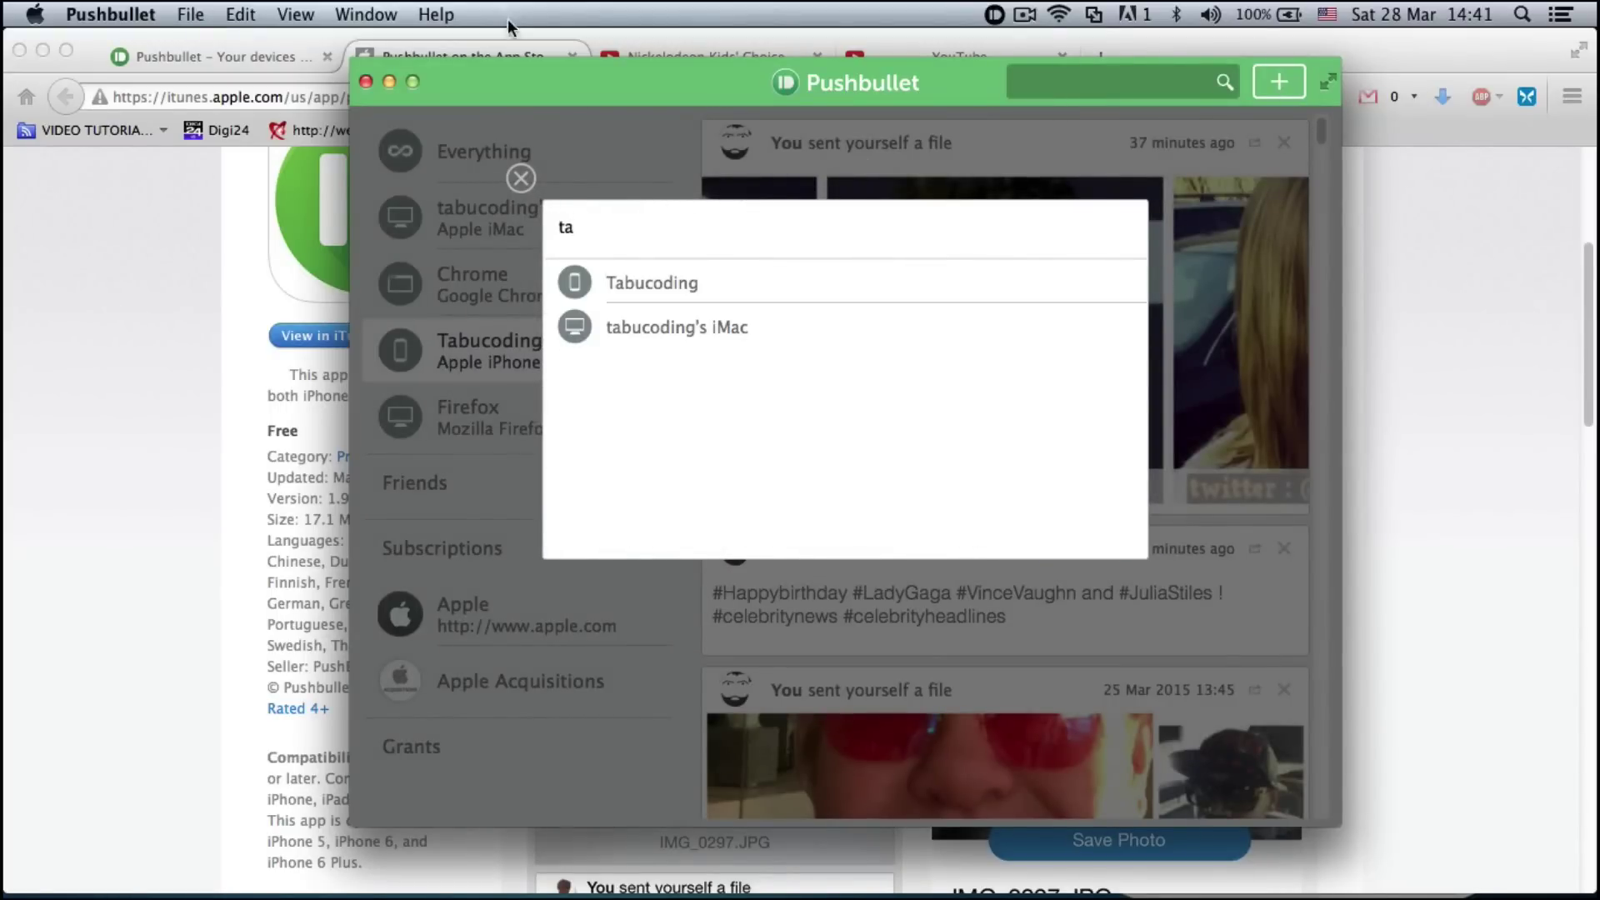
click(662, 292)
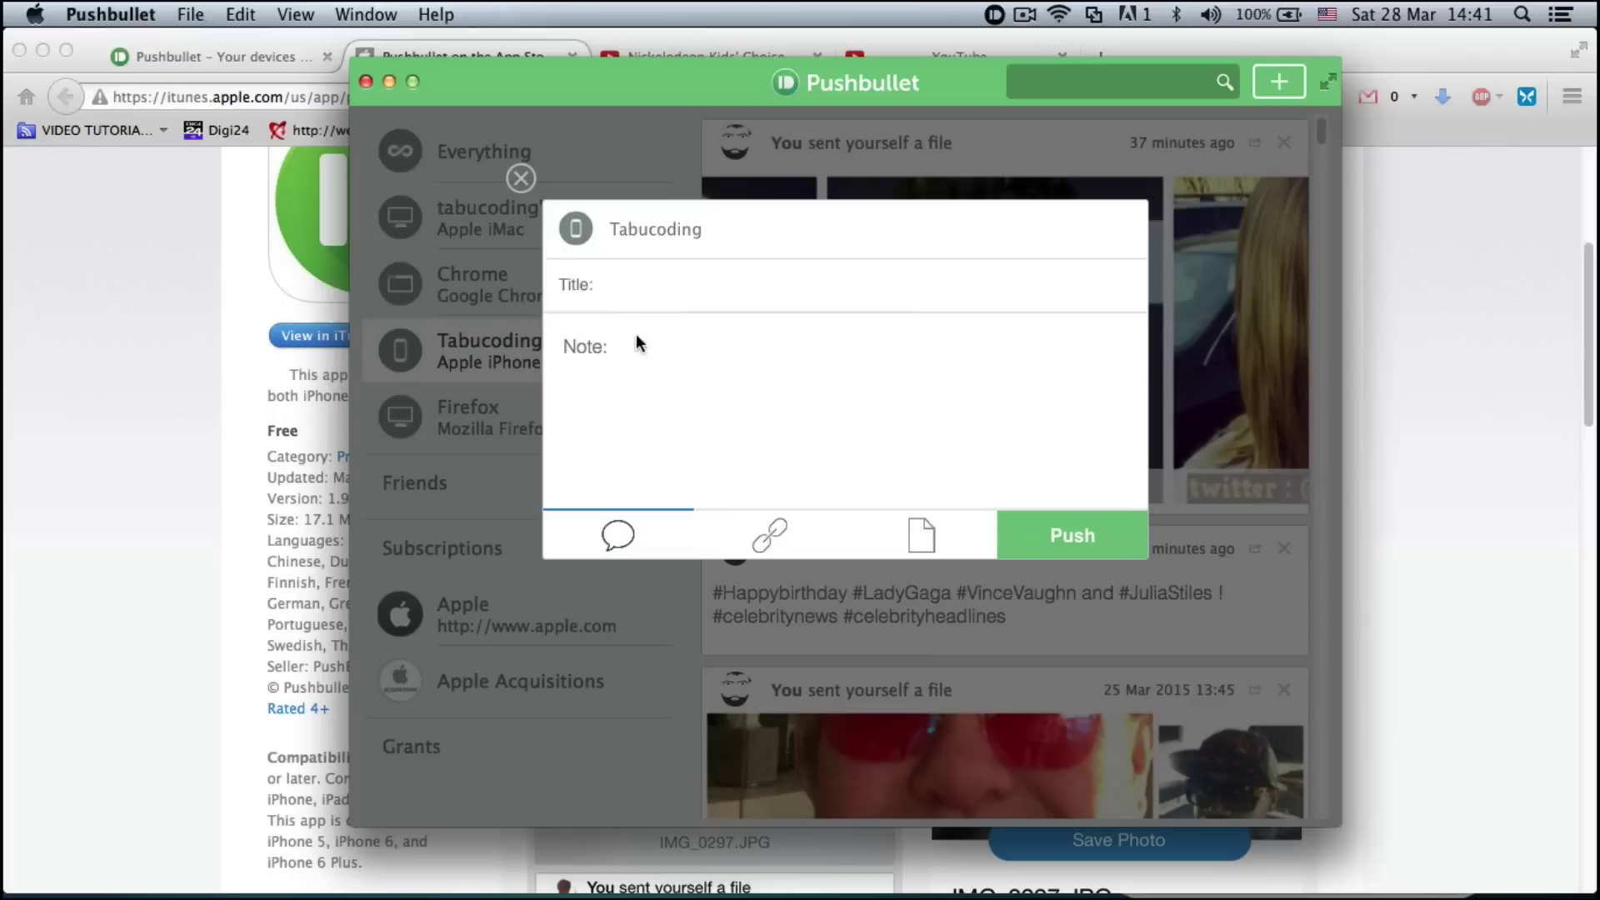
click(774, 530)
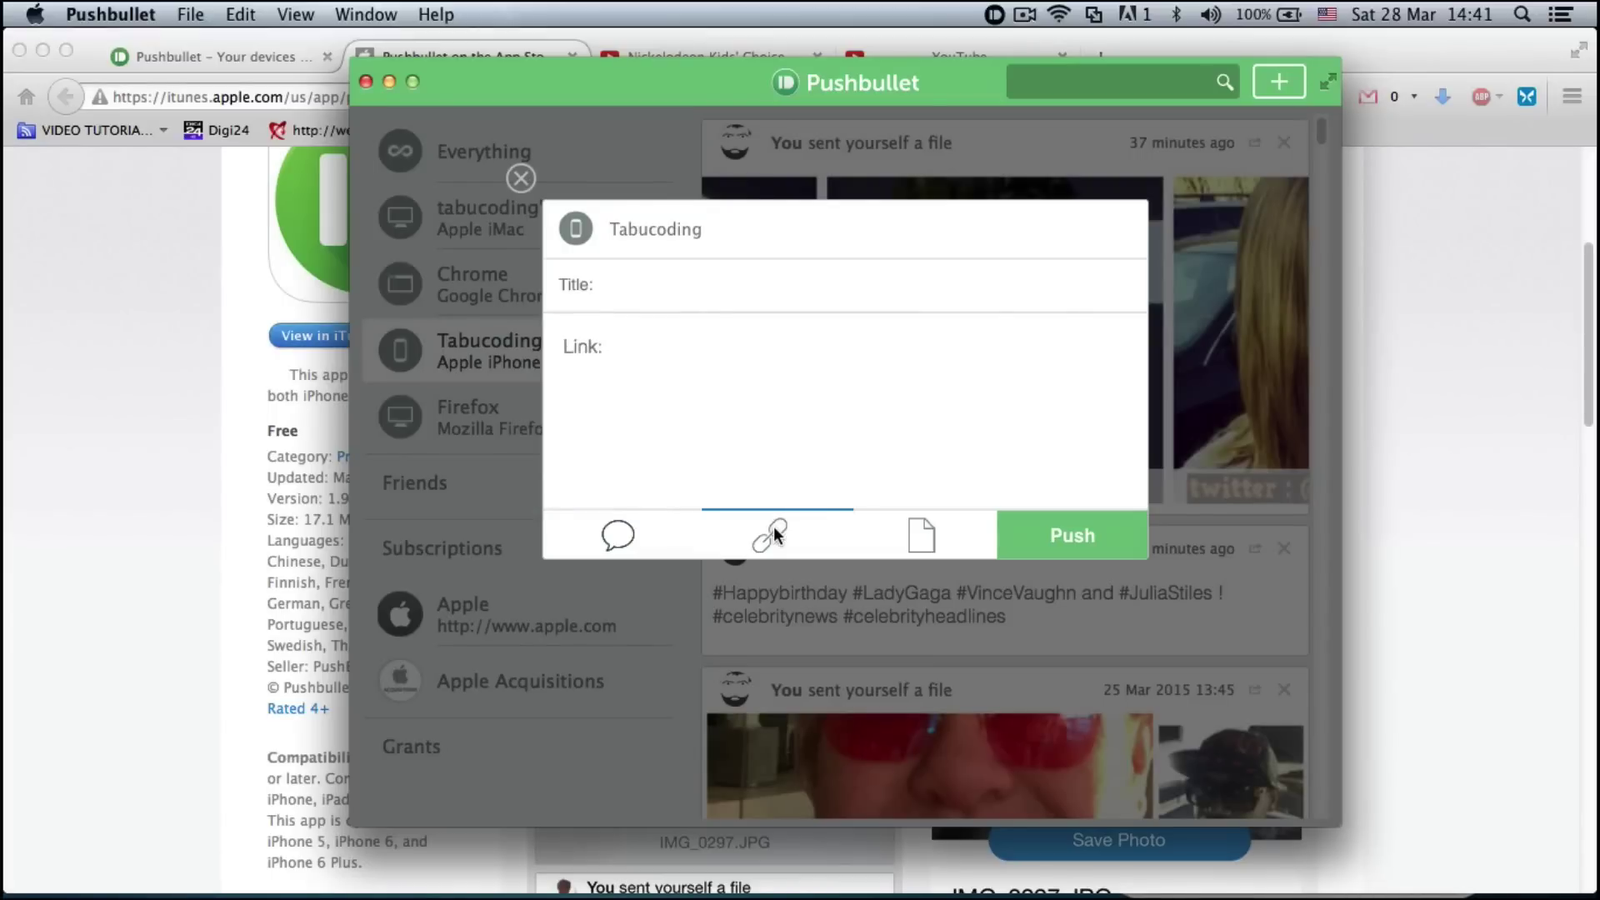
click(637, 286)
text(pus)
text(hbullet)
click(603, 336)
text(https://itunes.apple.com/us/app/pushbullet/id810352052?ls=1&mt=8)
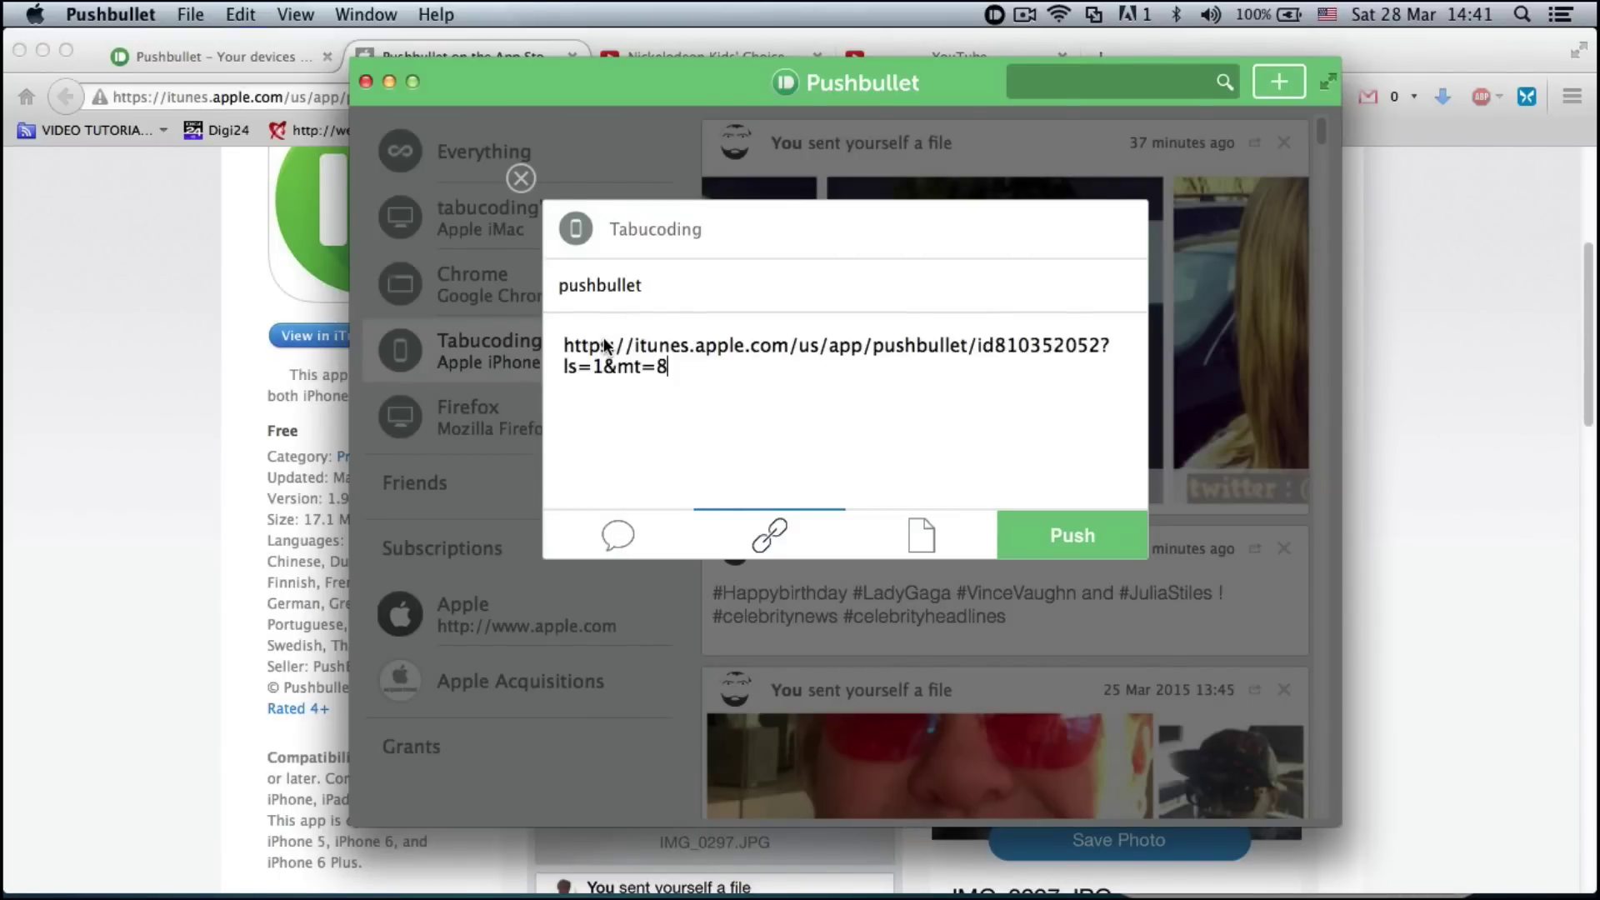
mouse_move(1141, 894)
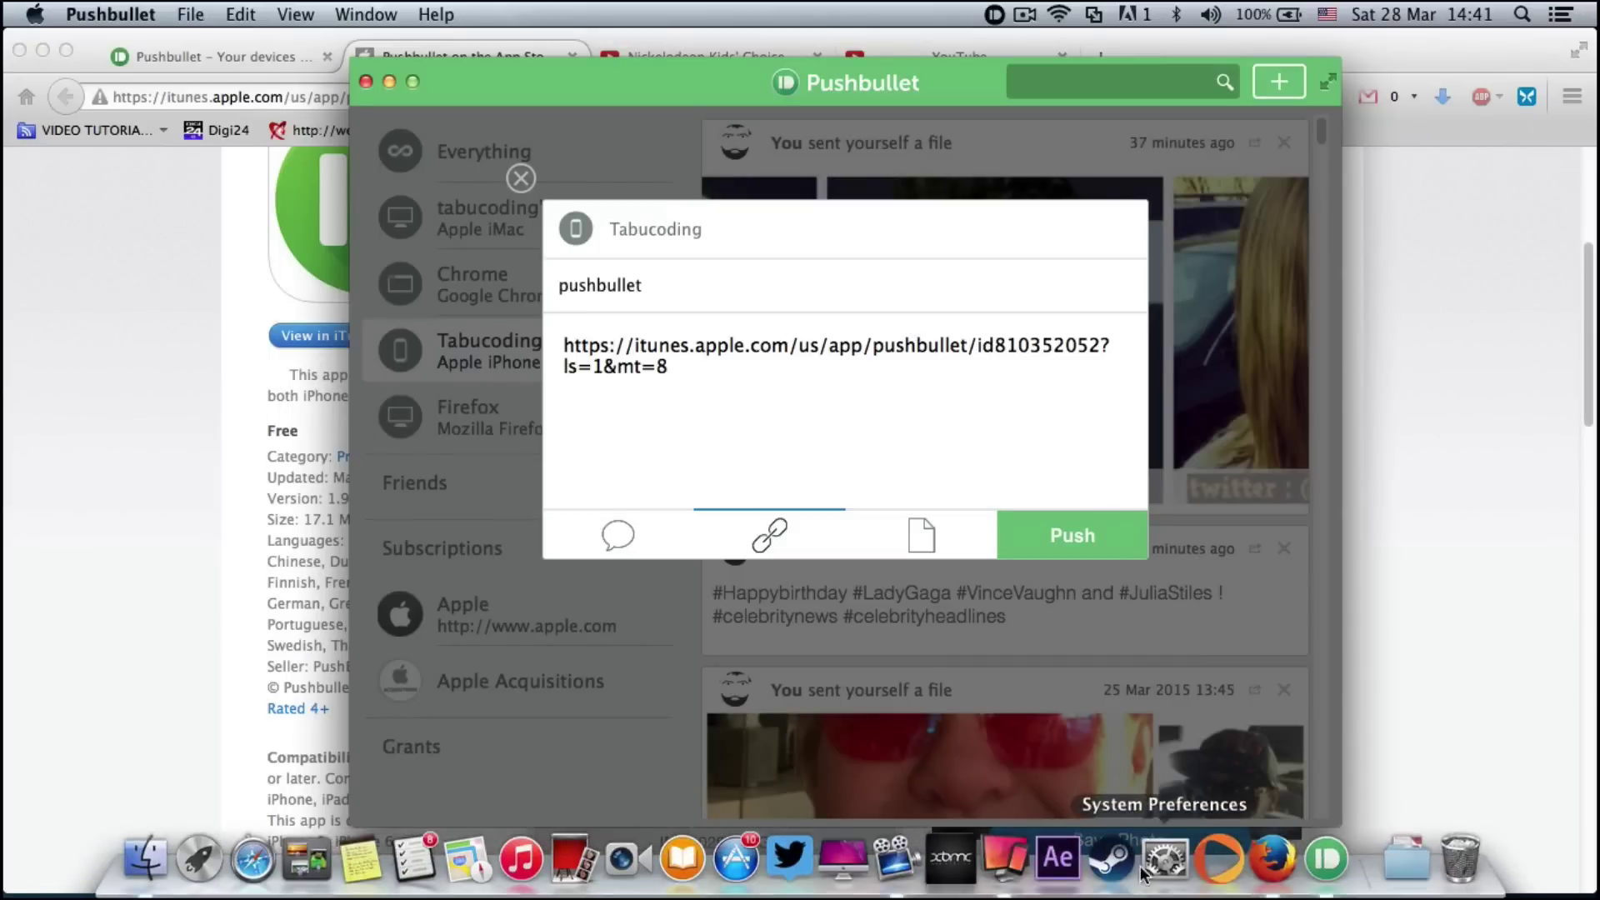
Arrange the Pushbullet window beside the mirrored iPhone screen.
click(1008, 849)
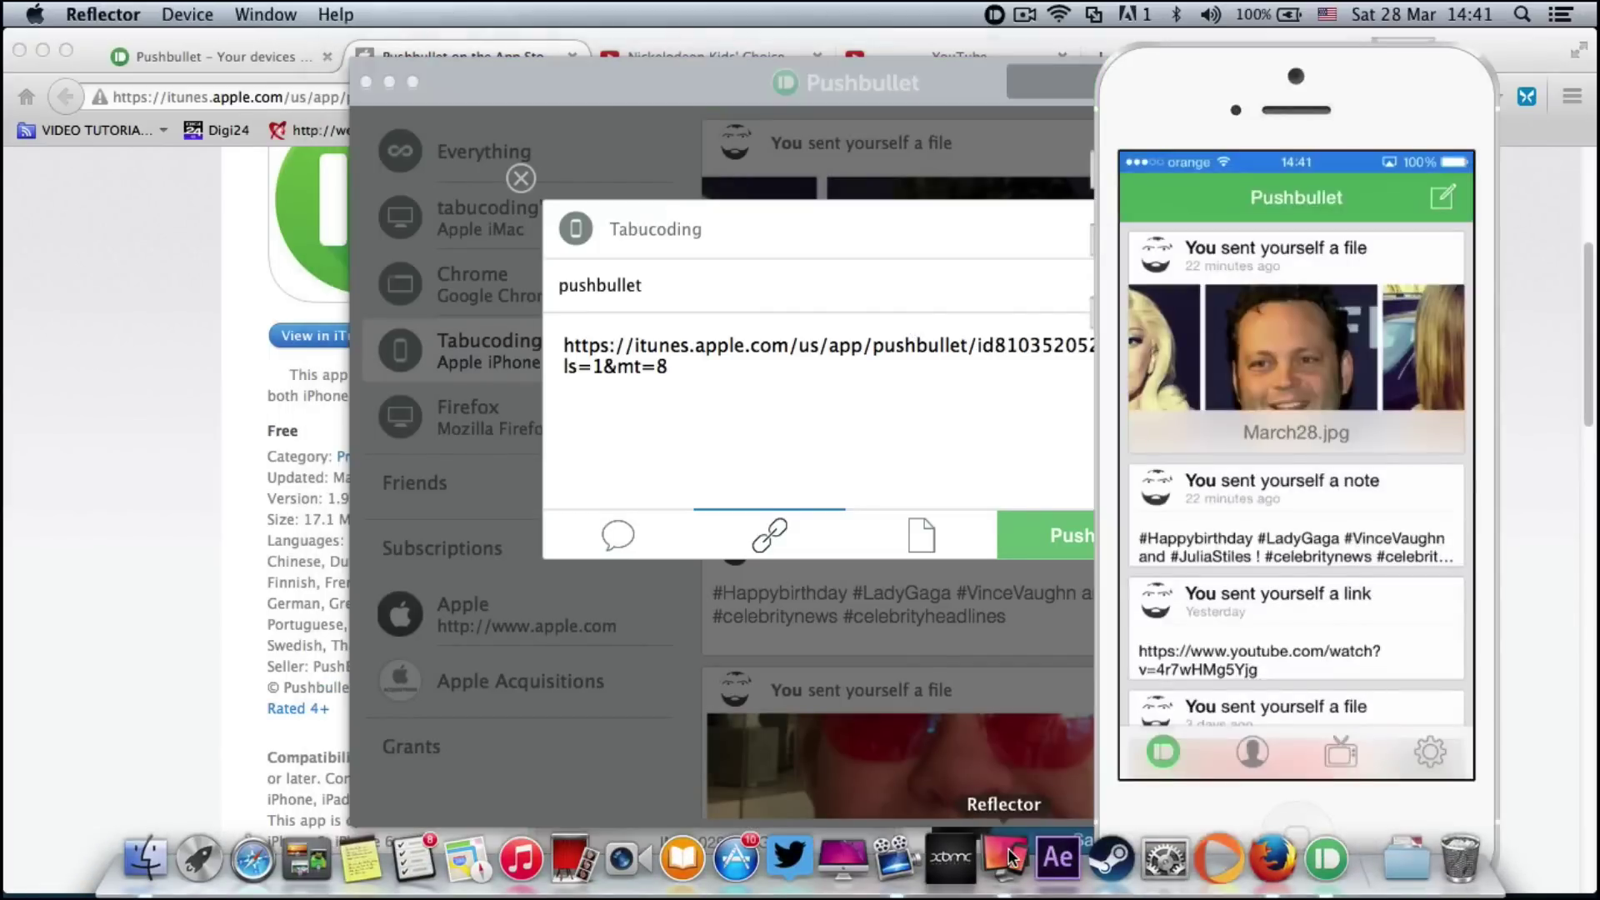
click(1002, 225)
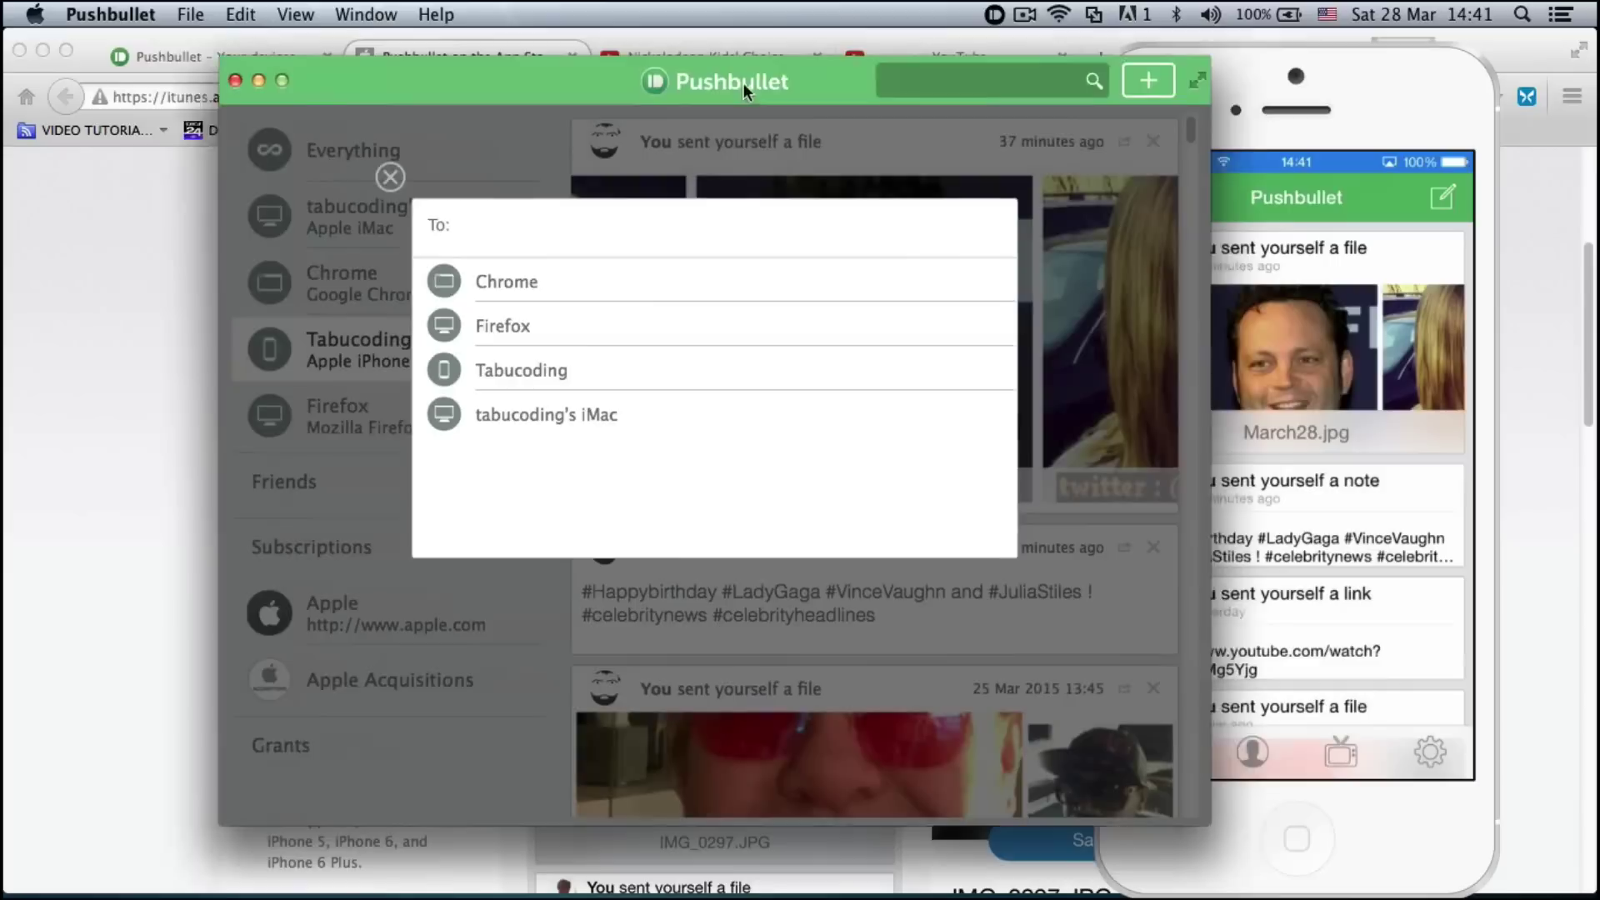
drag(868, 88, 591, 95)
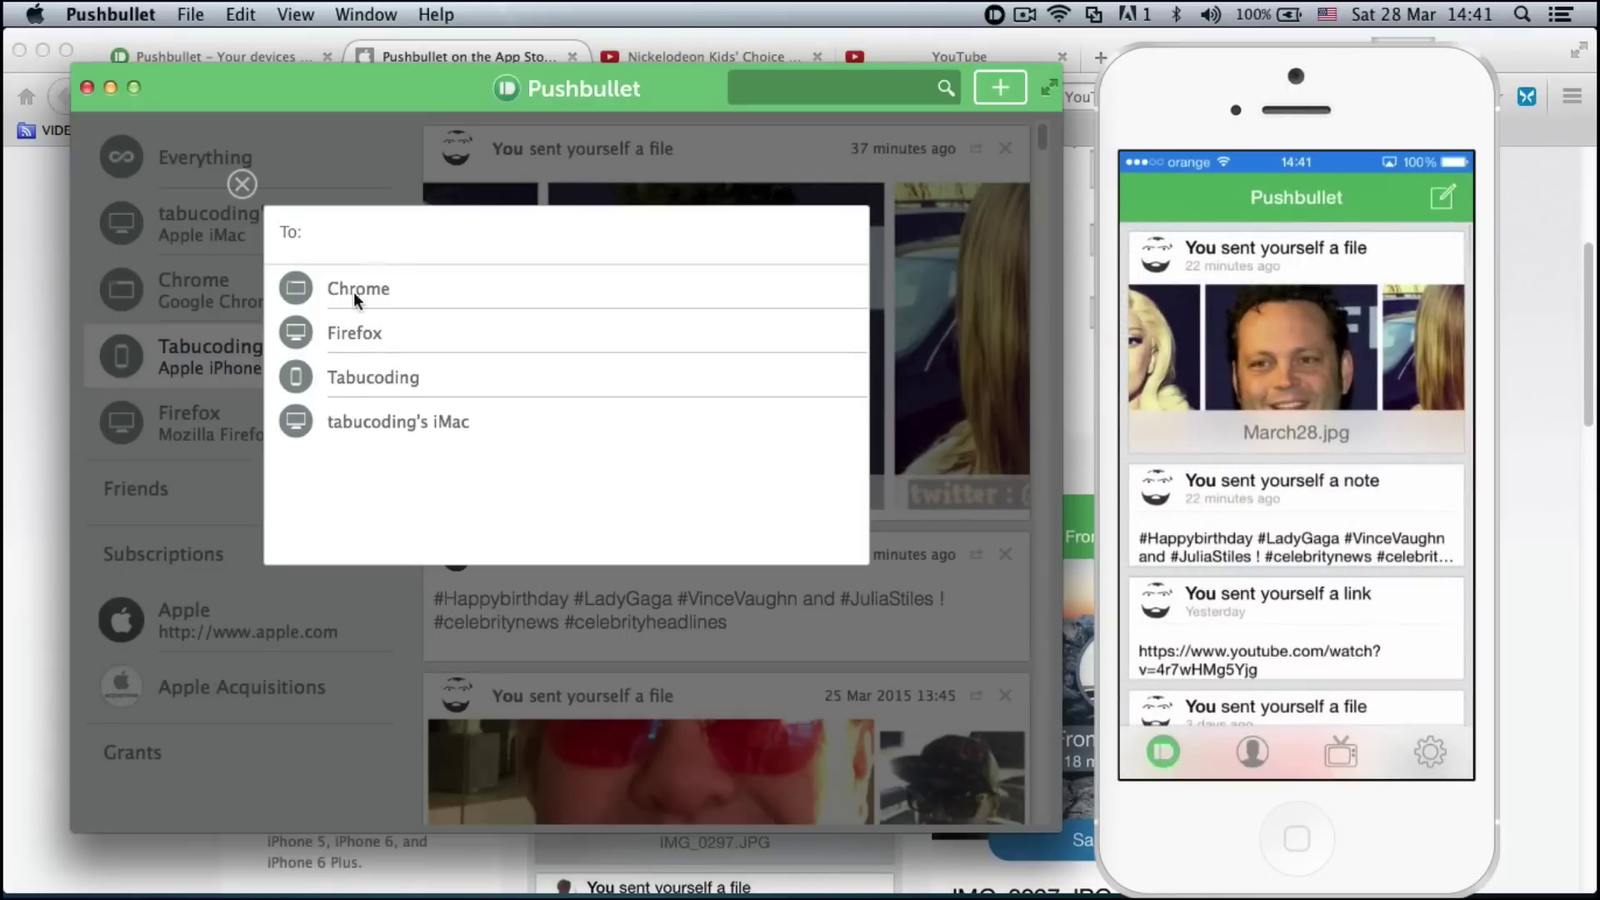
Send the link push to the iPhone and open the iTunes link from its feed.
click(338, 376)
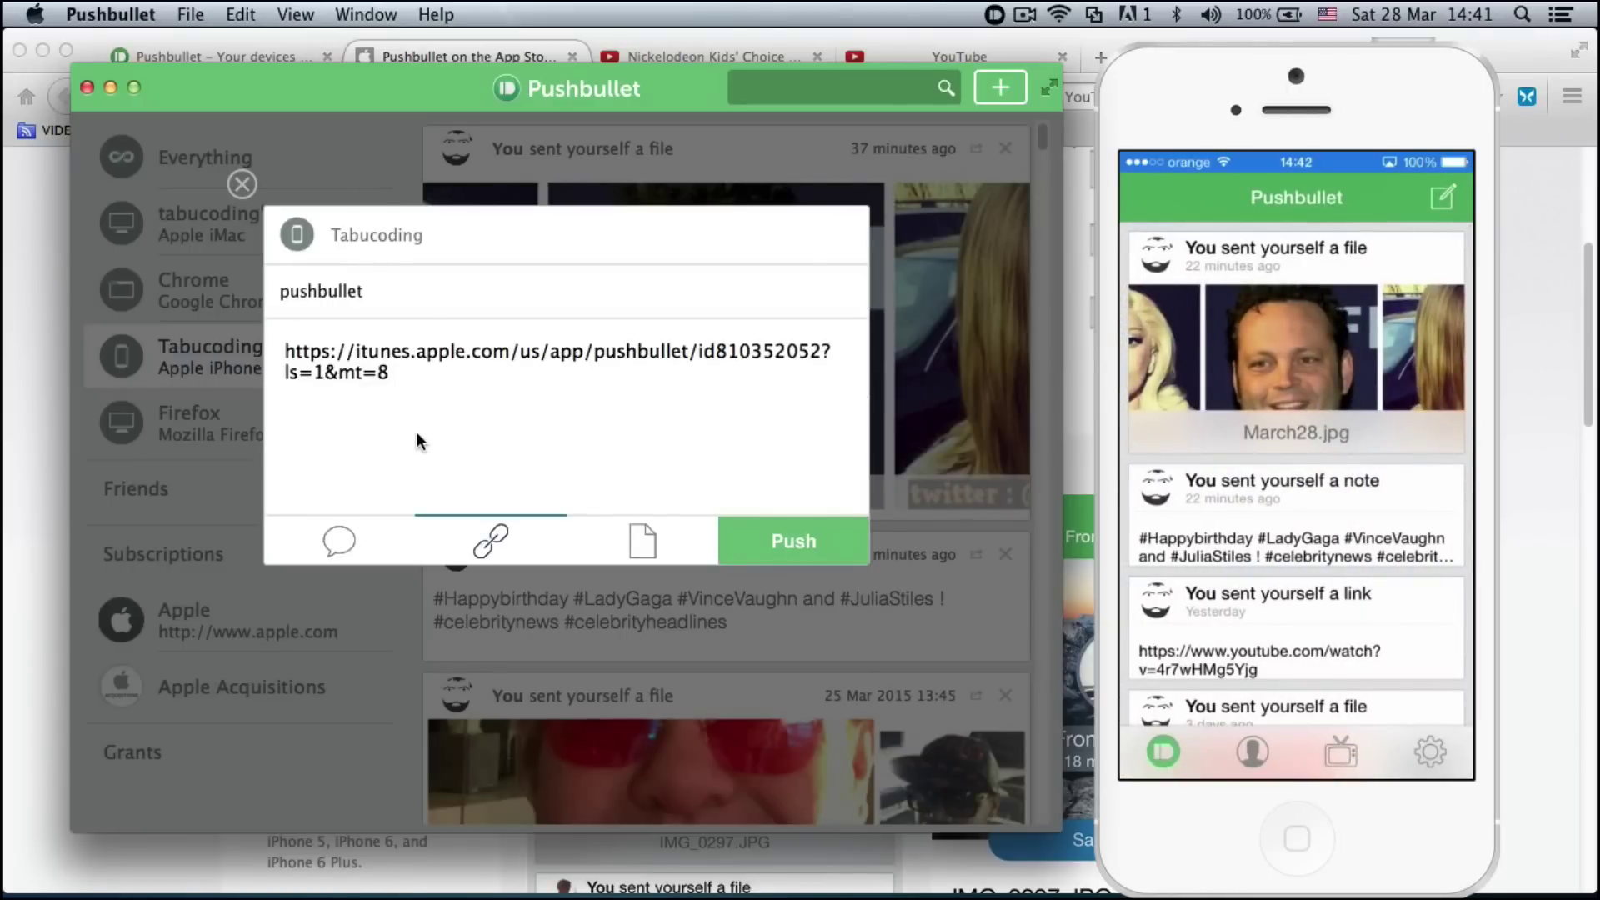
click(767, 535)
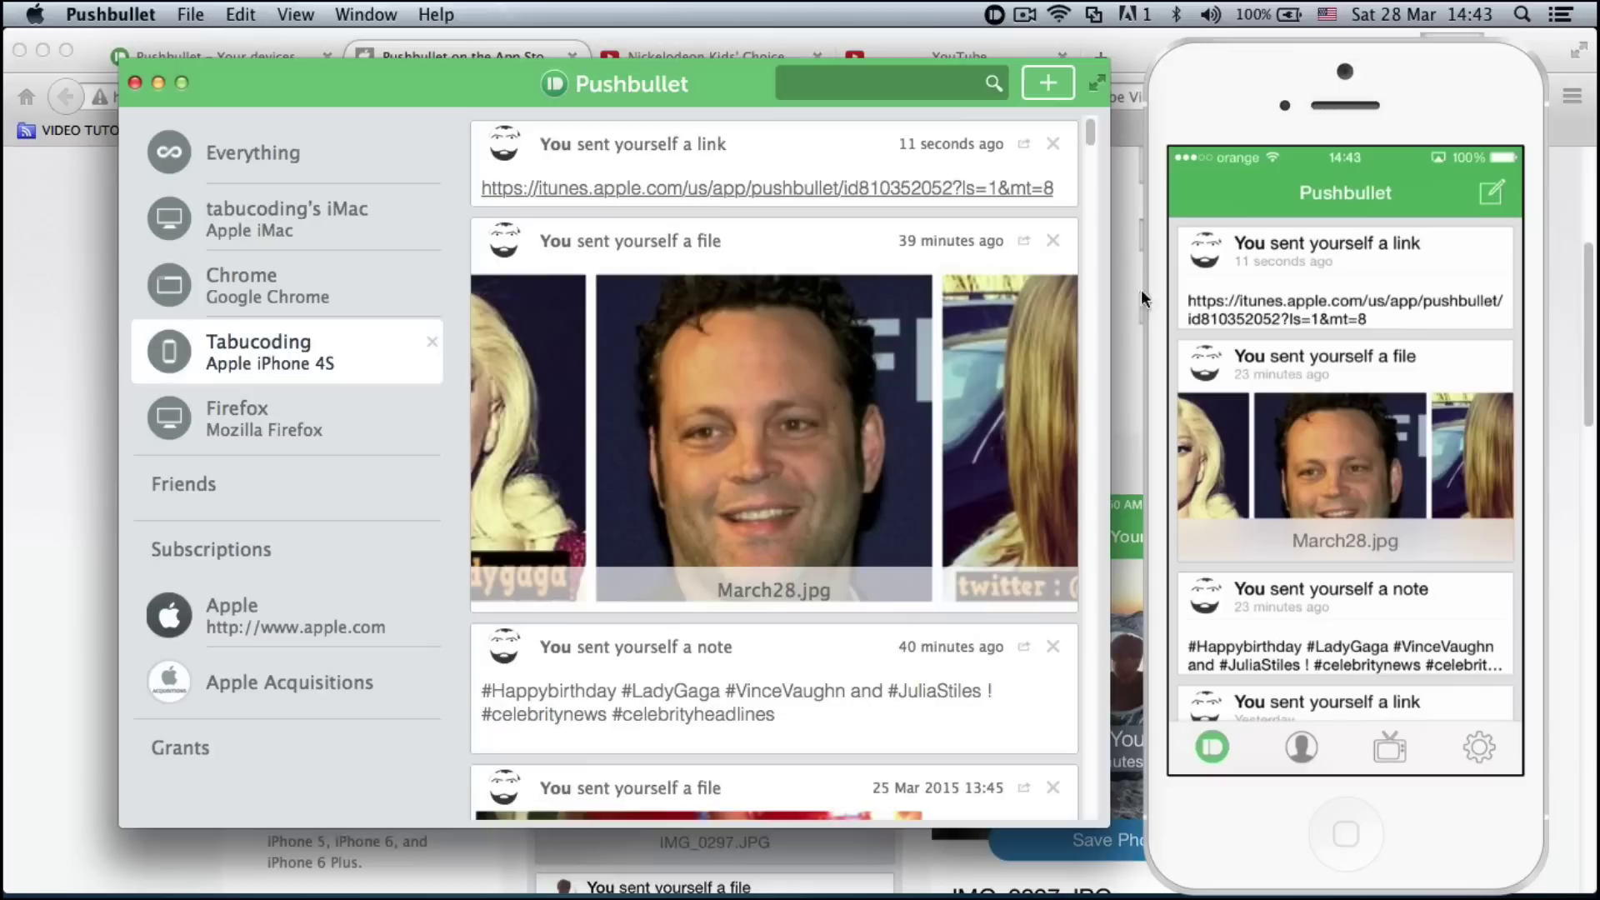
click(1303, 310)
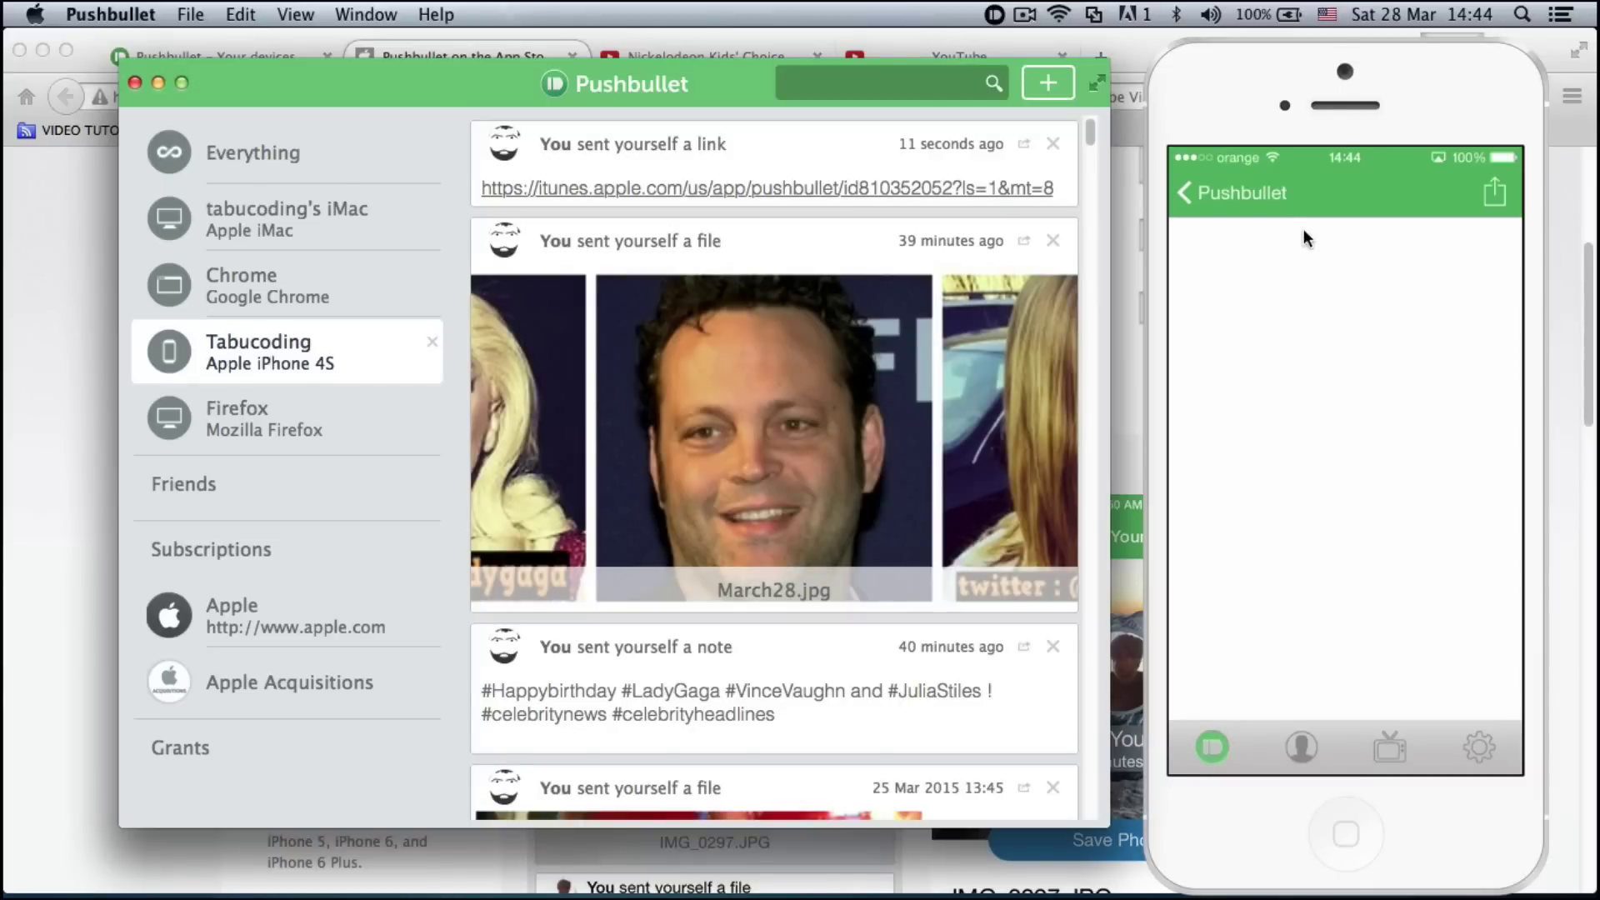
Start a new link push on the iPhone addressed to the iMac, titled 'Apple link'.
click(1488, 198)
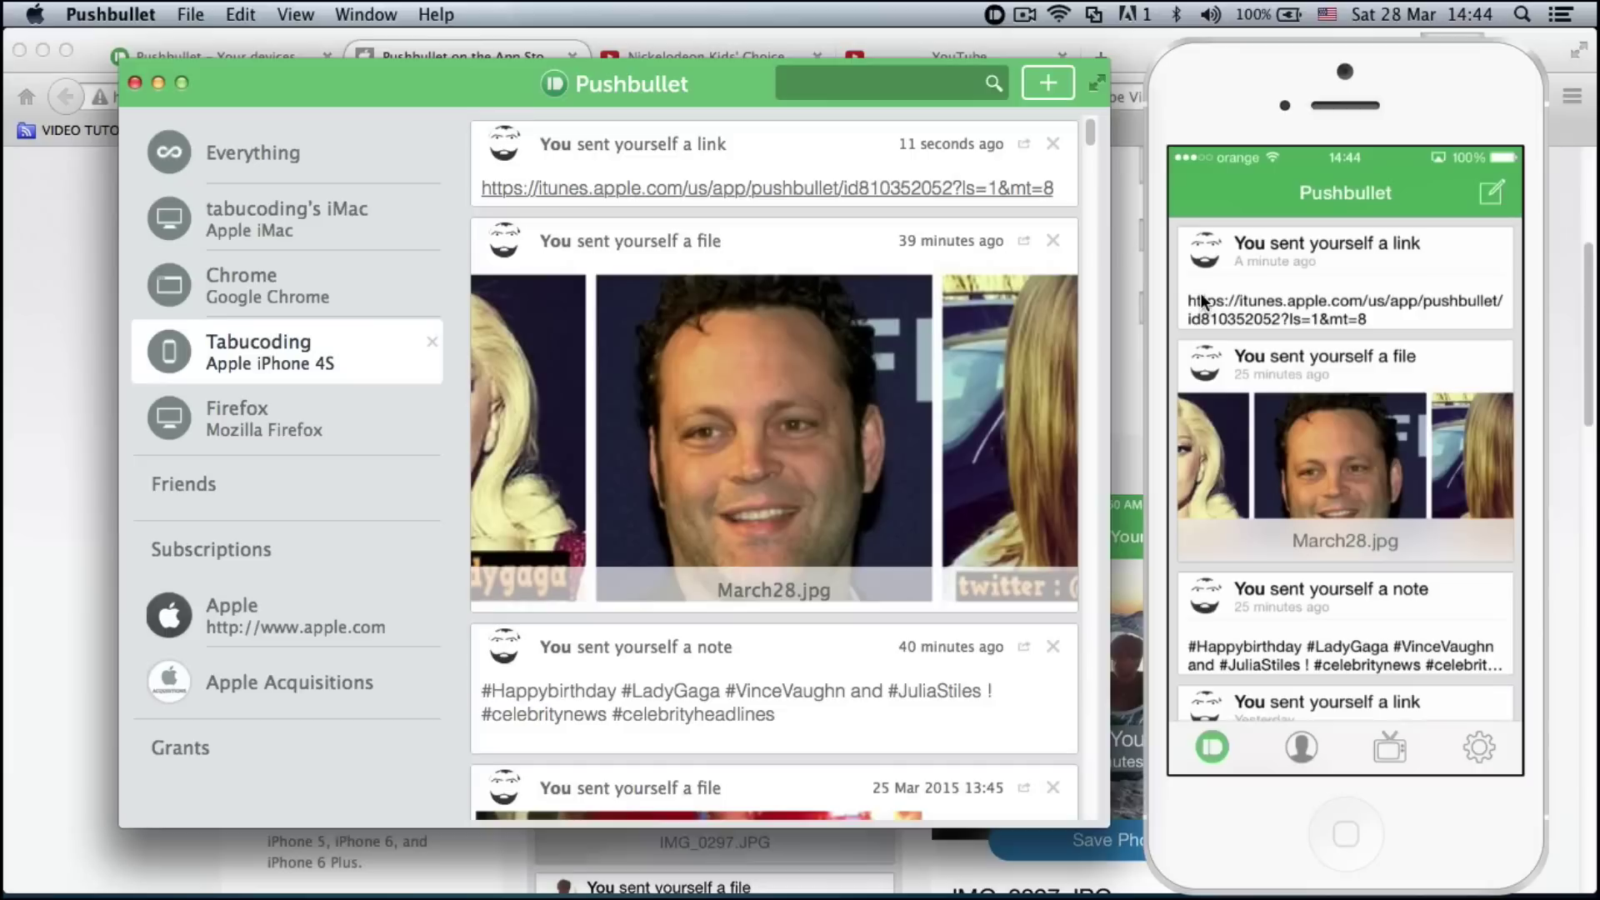
click(1494, 190)
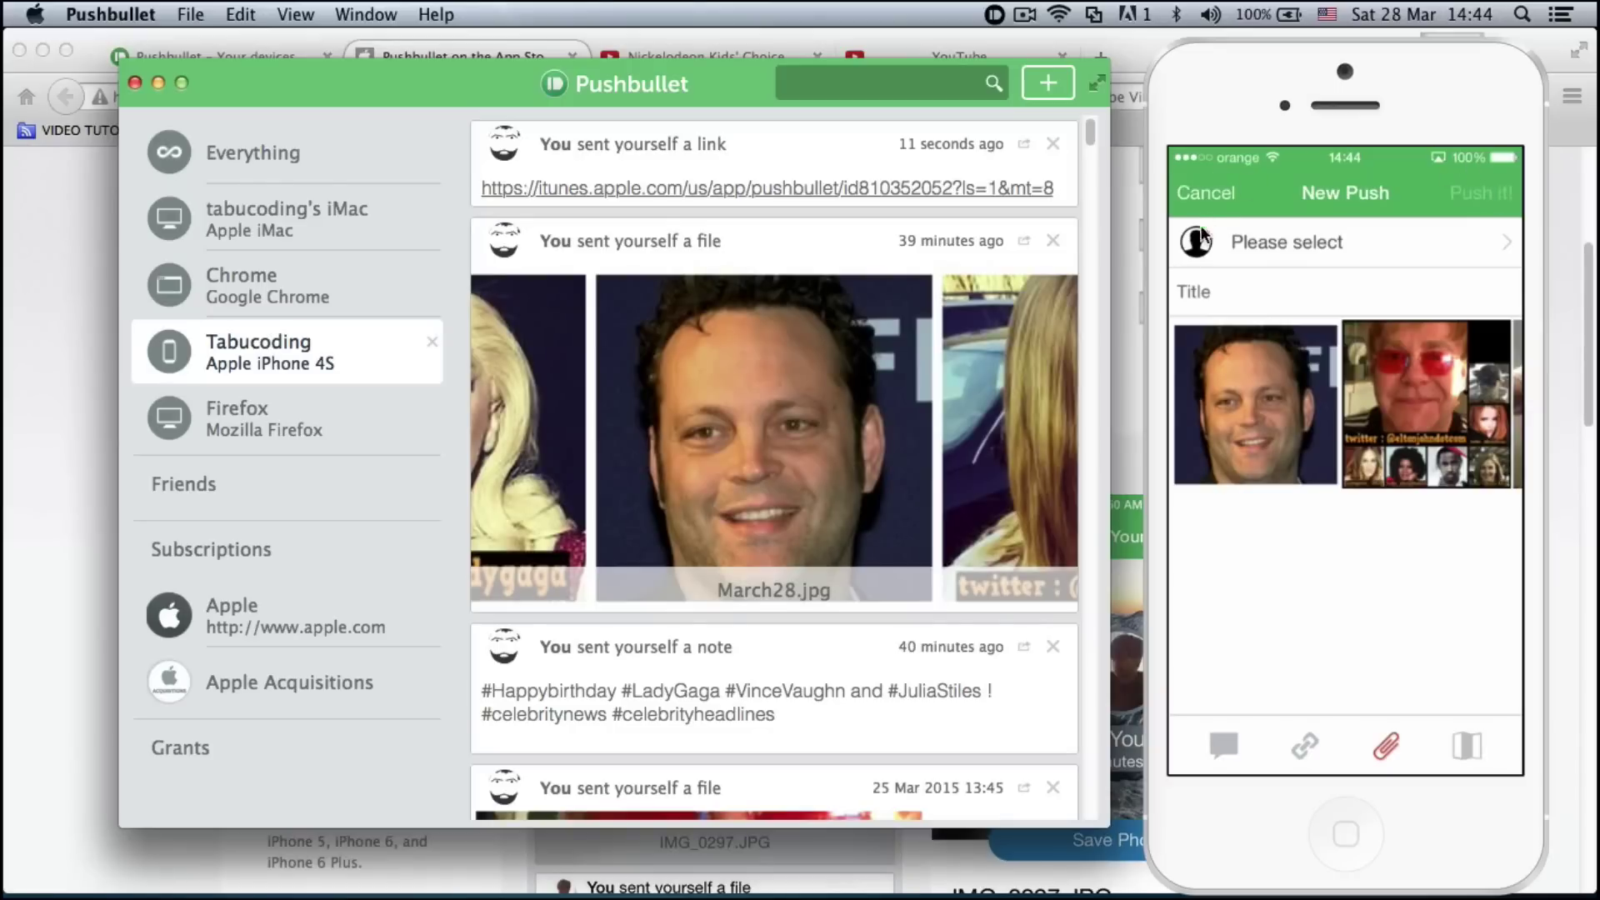
click(1261, 265)
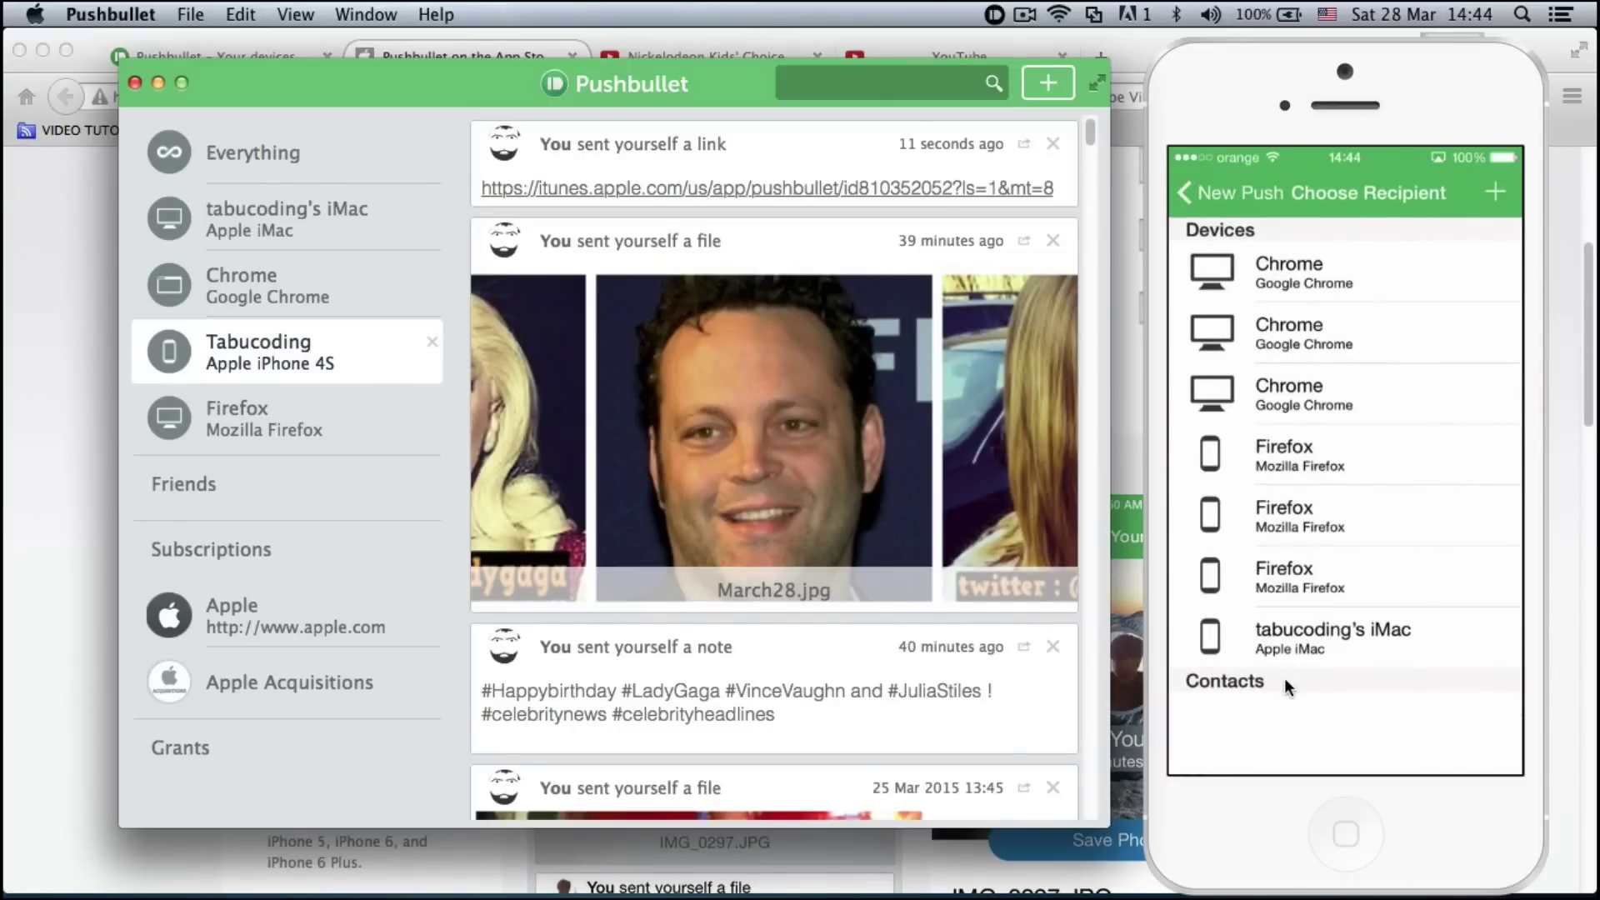
click(1336, 631)
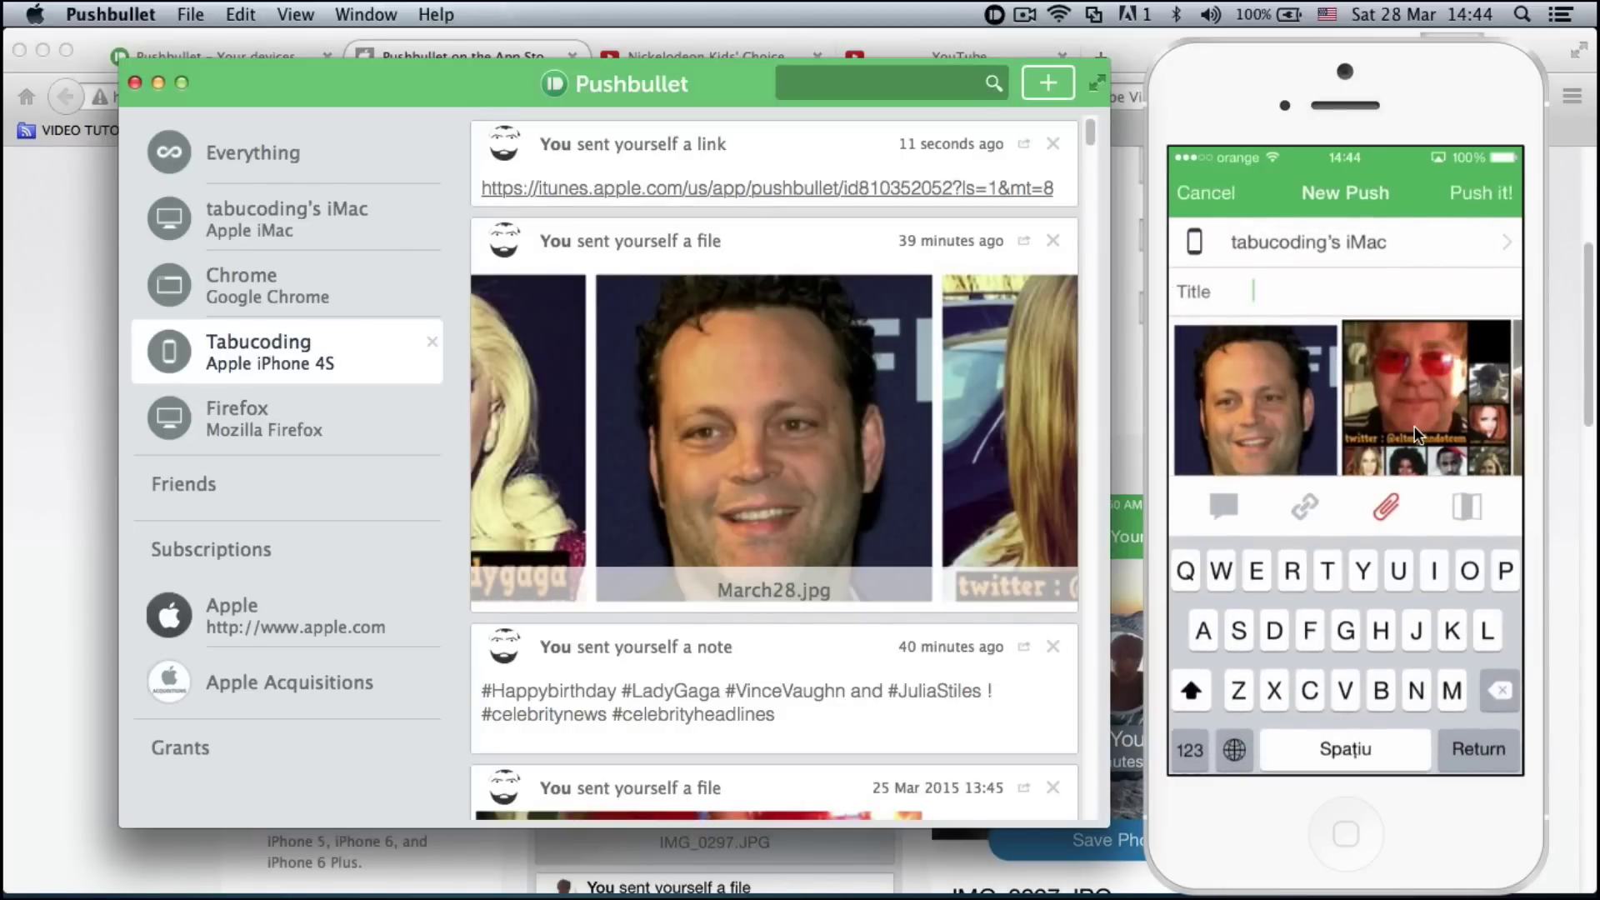
text(Applw)
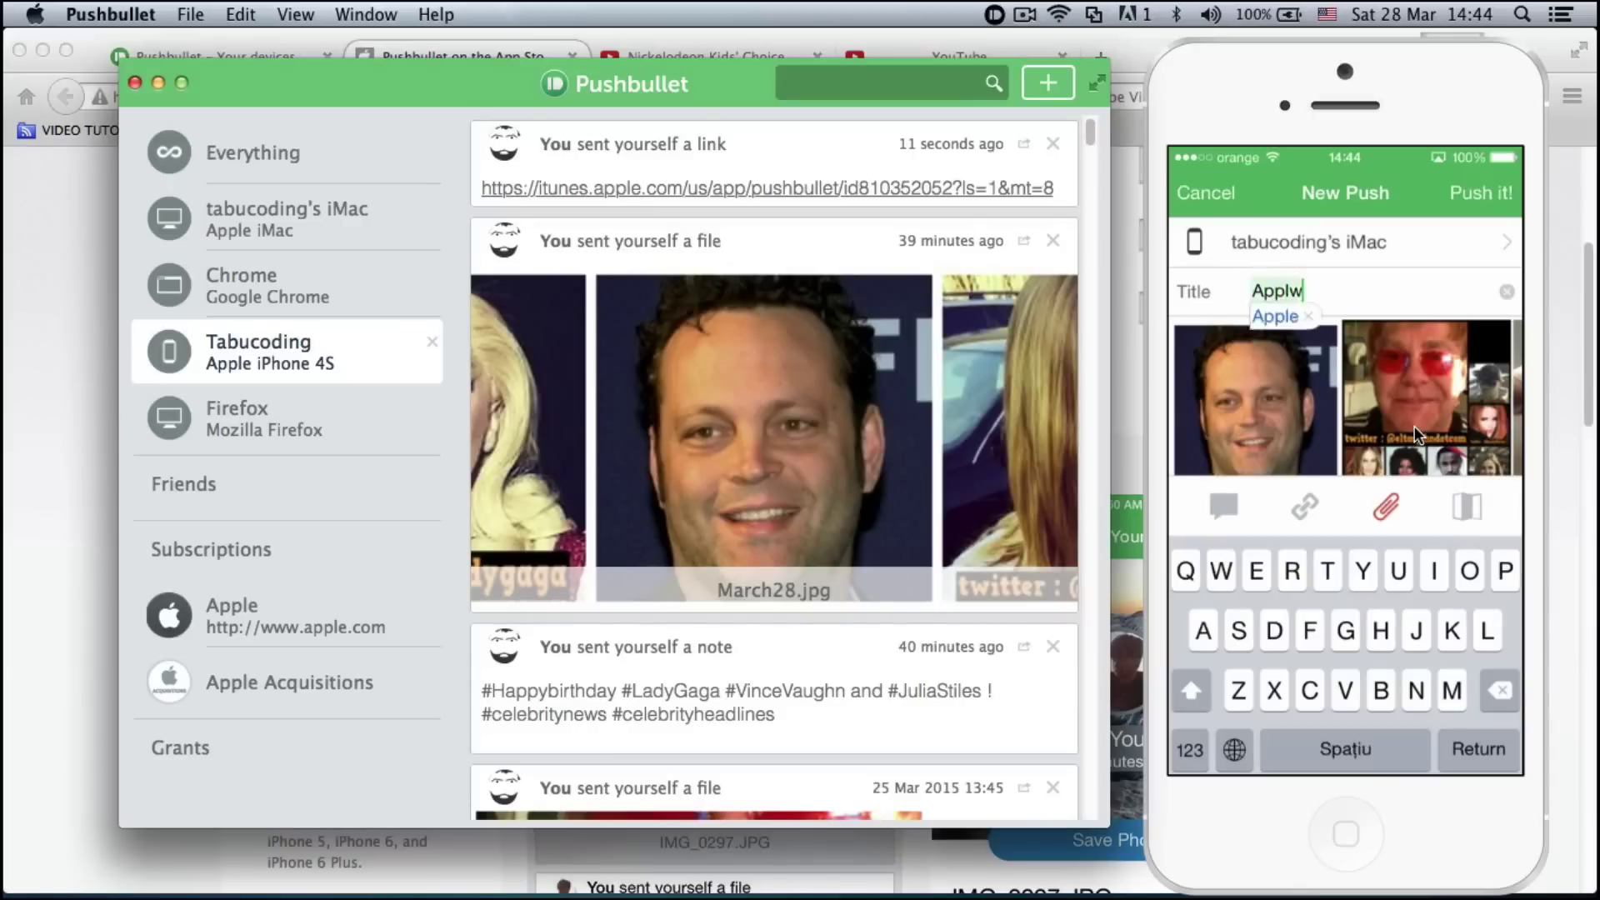
key(BackSpace)
text(e lin)
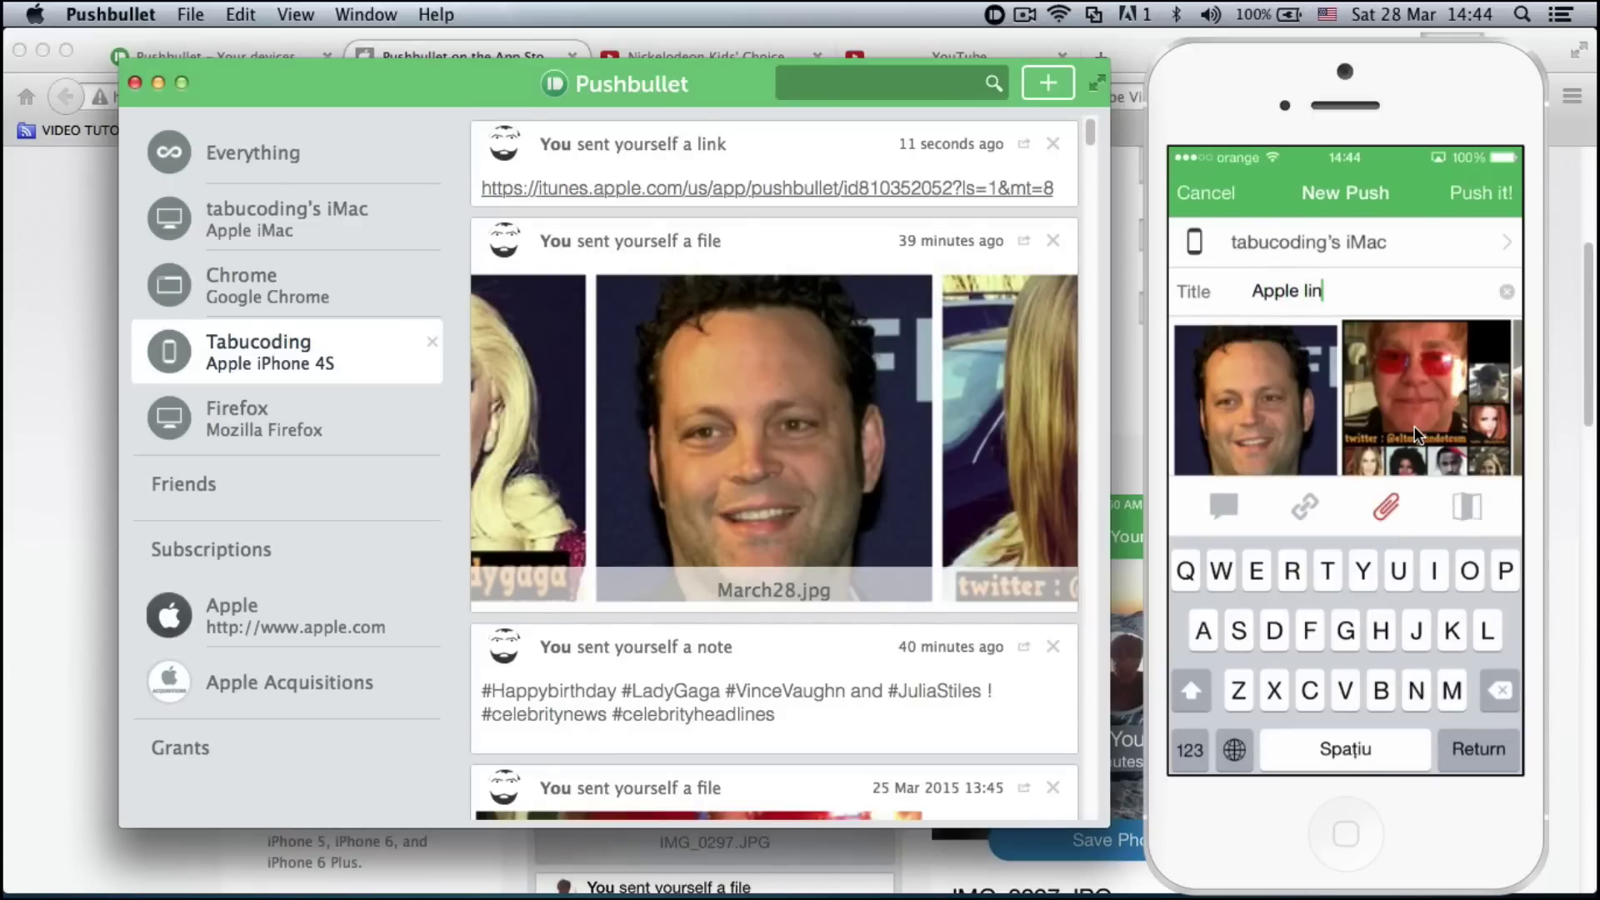
text(k)
click(1302, 509)
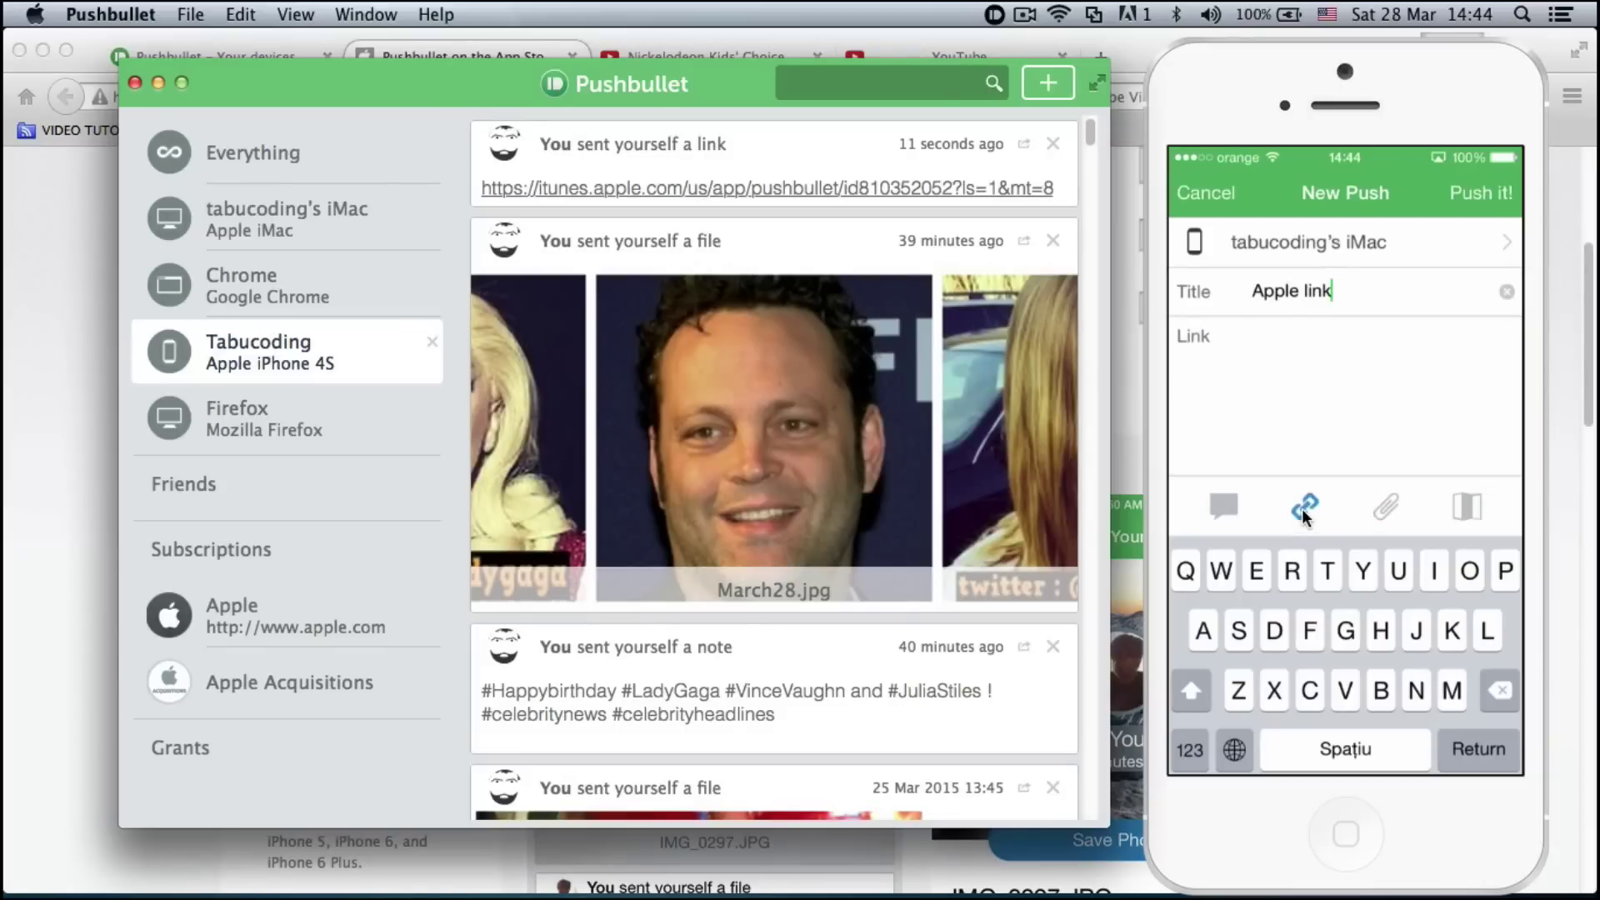
click(1275, 385)
text(http://www.apple.com/uk/)
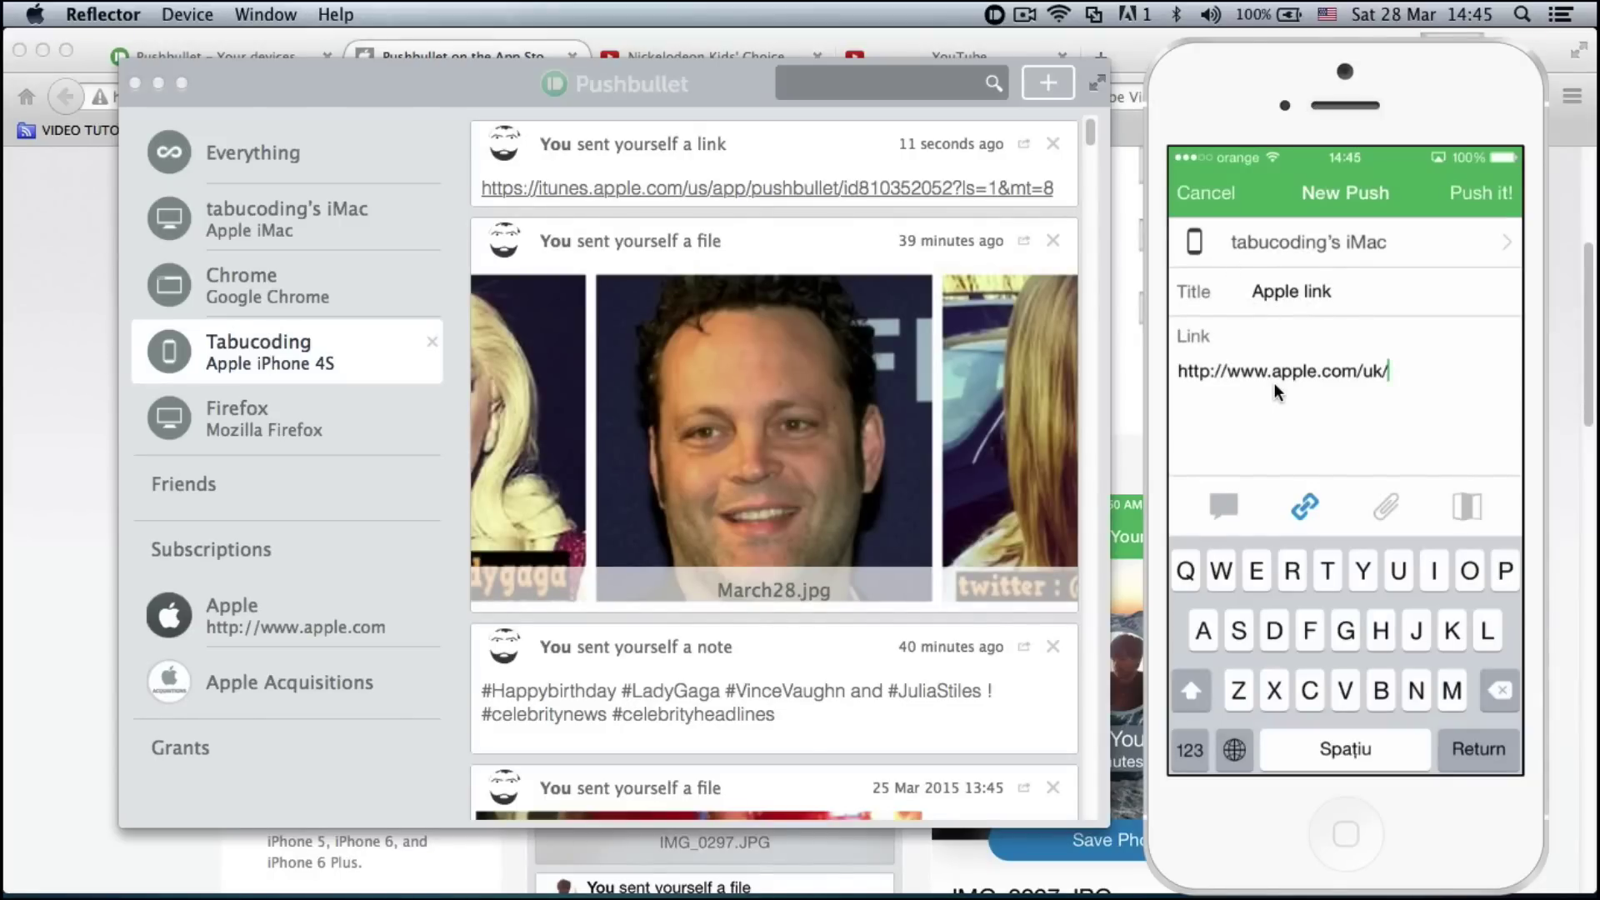
click(1474, 755)
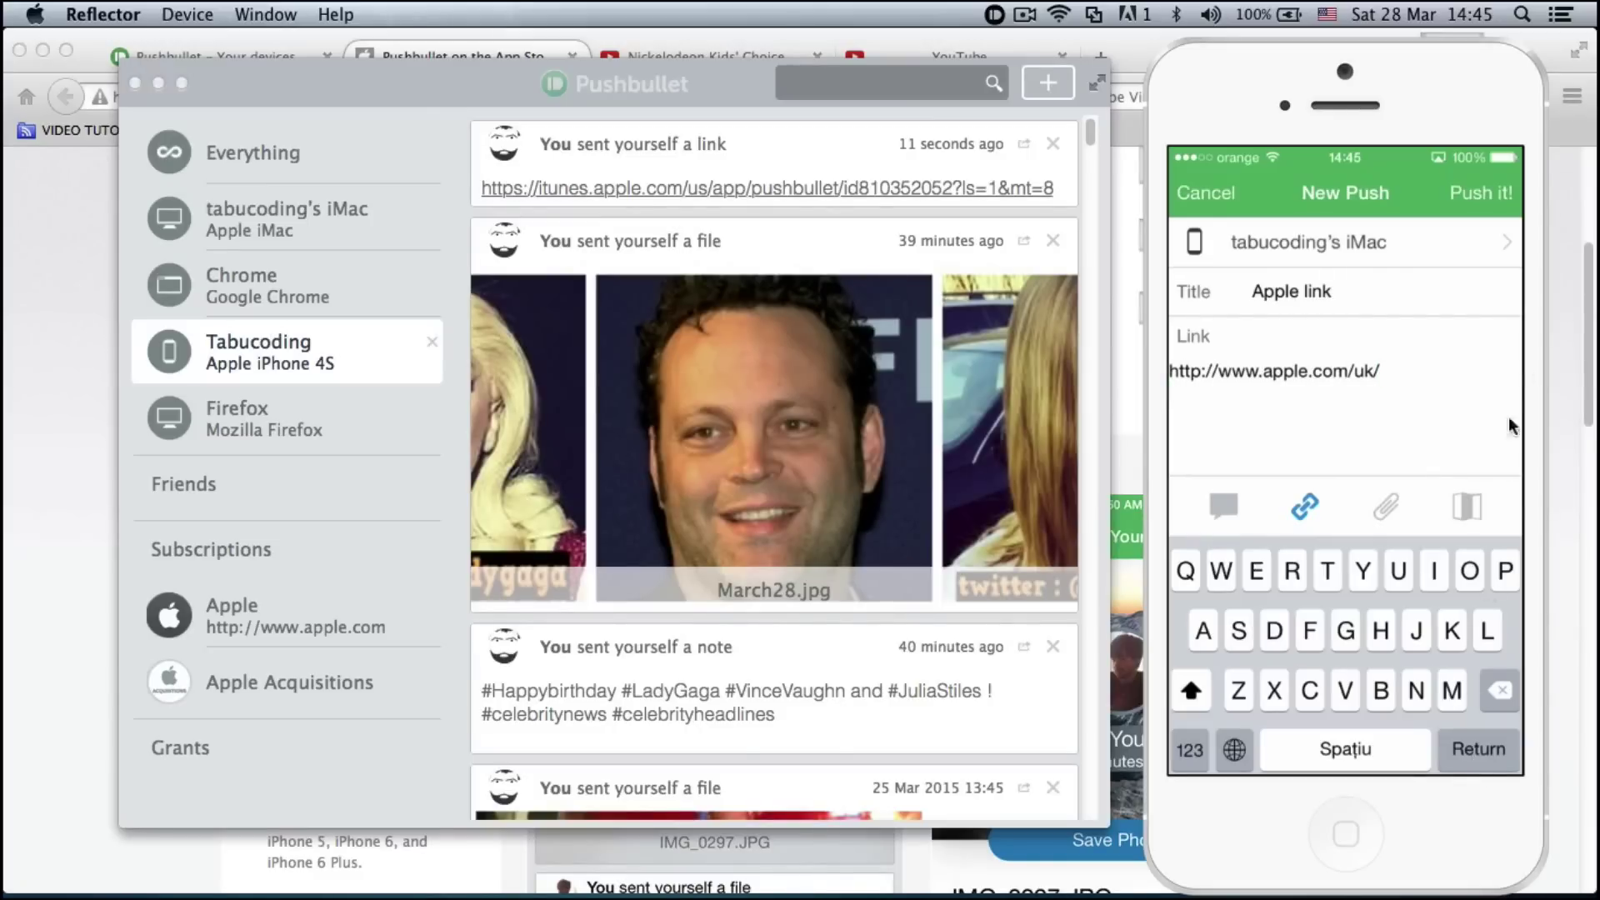
click(1464, 209)
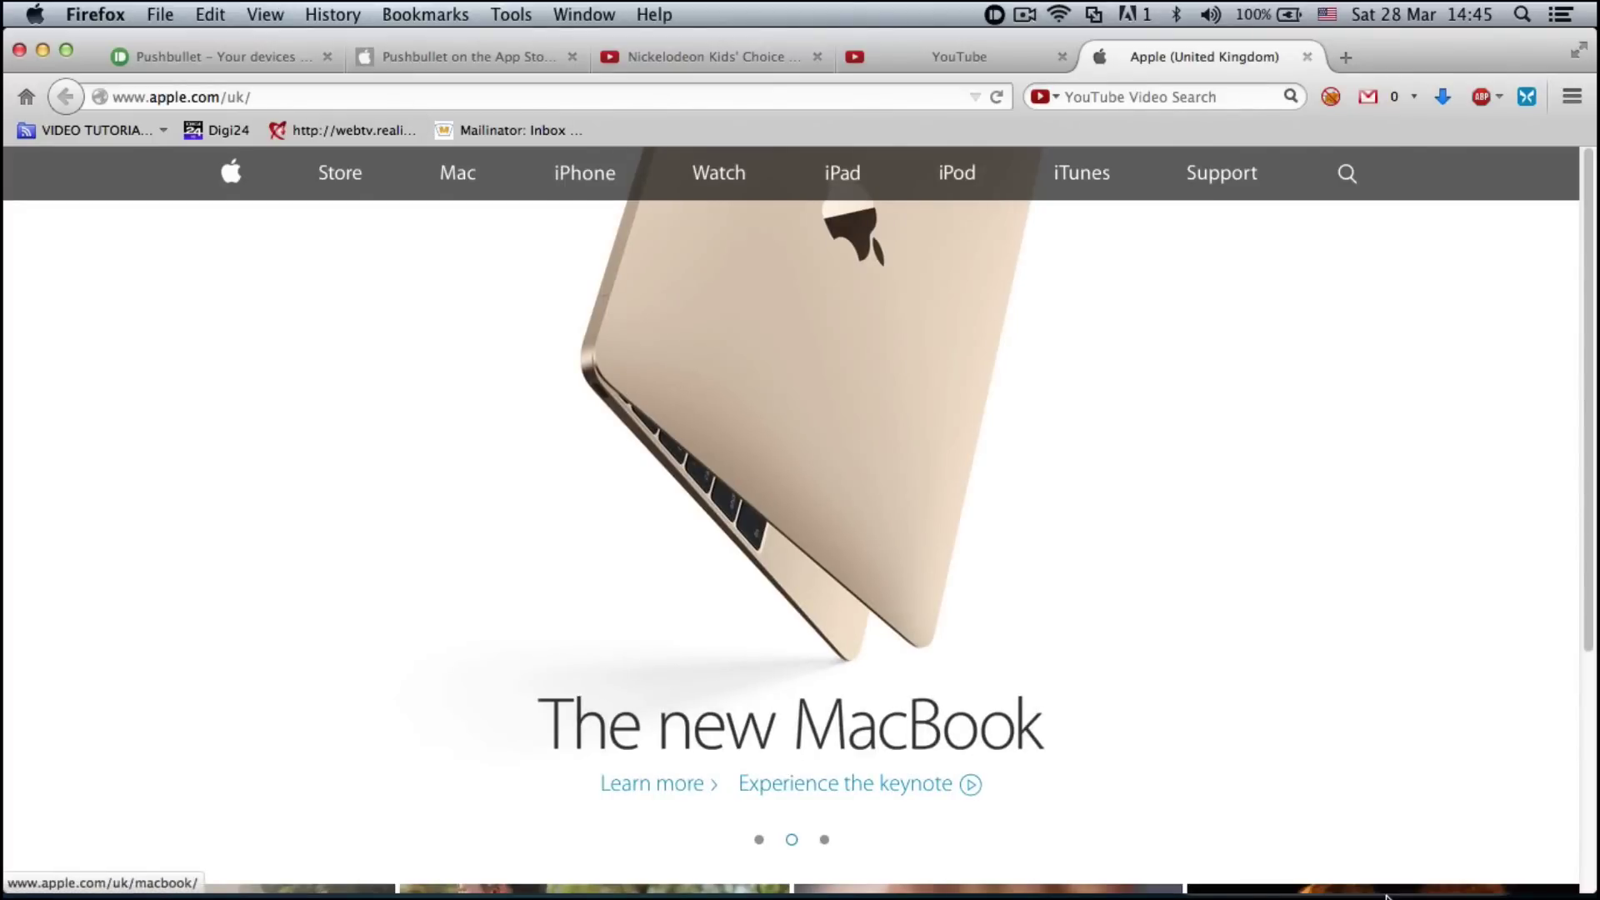
Bring the Pushbullet desktop app up over the Apple UK page.
click(1328, 860)
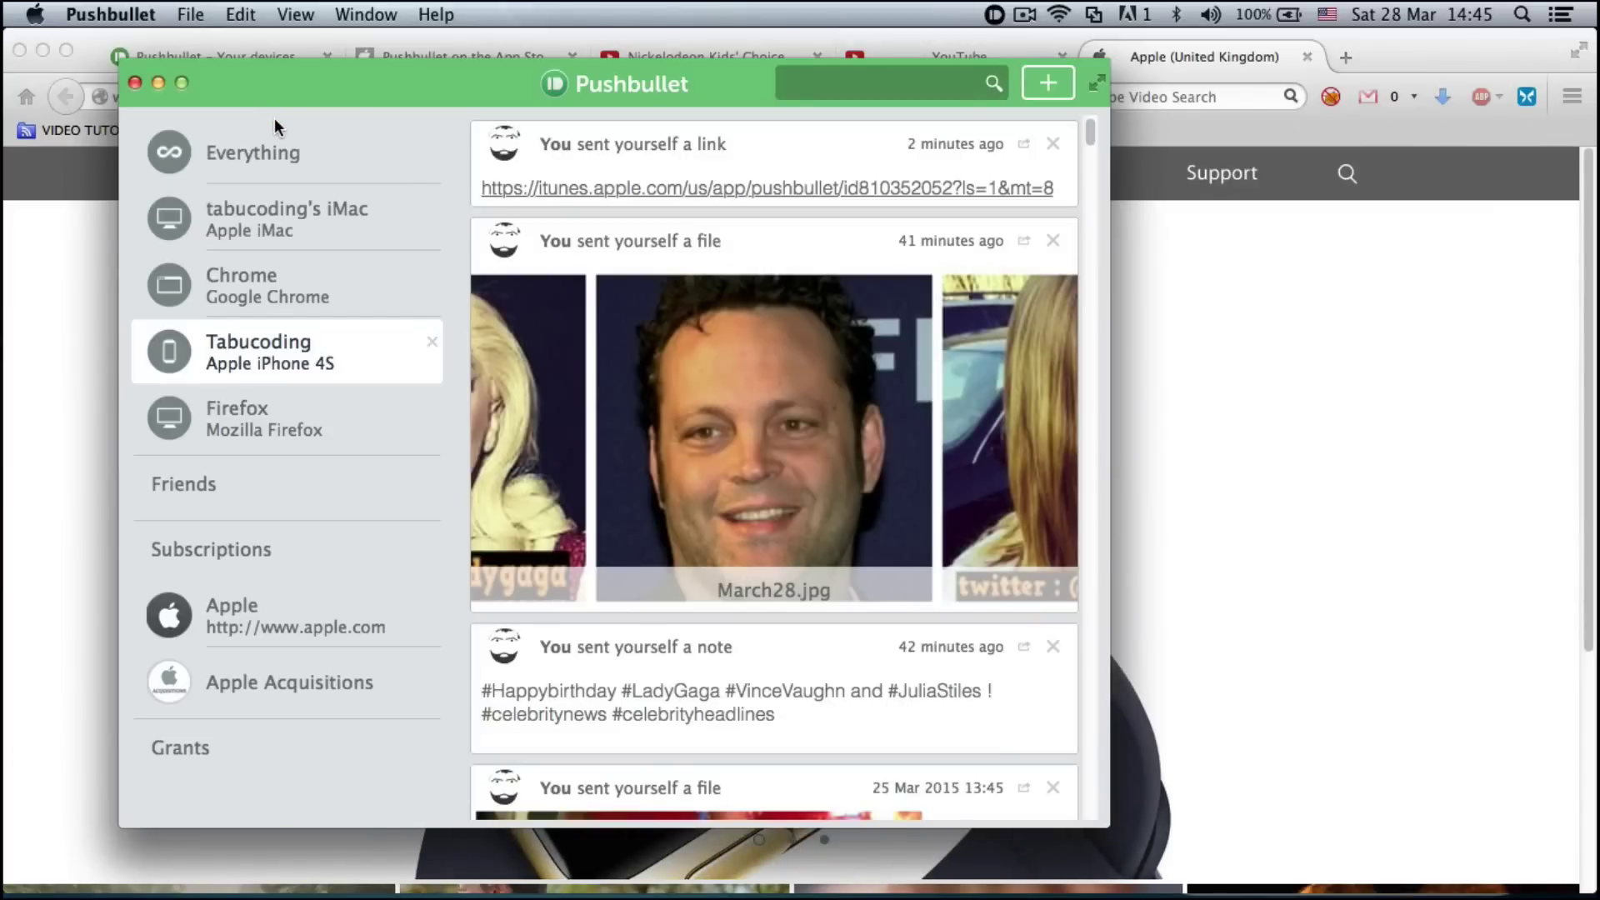
click(1051, 83)
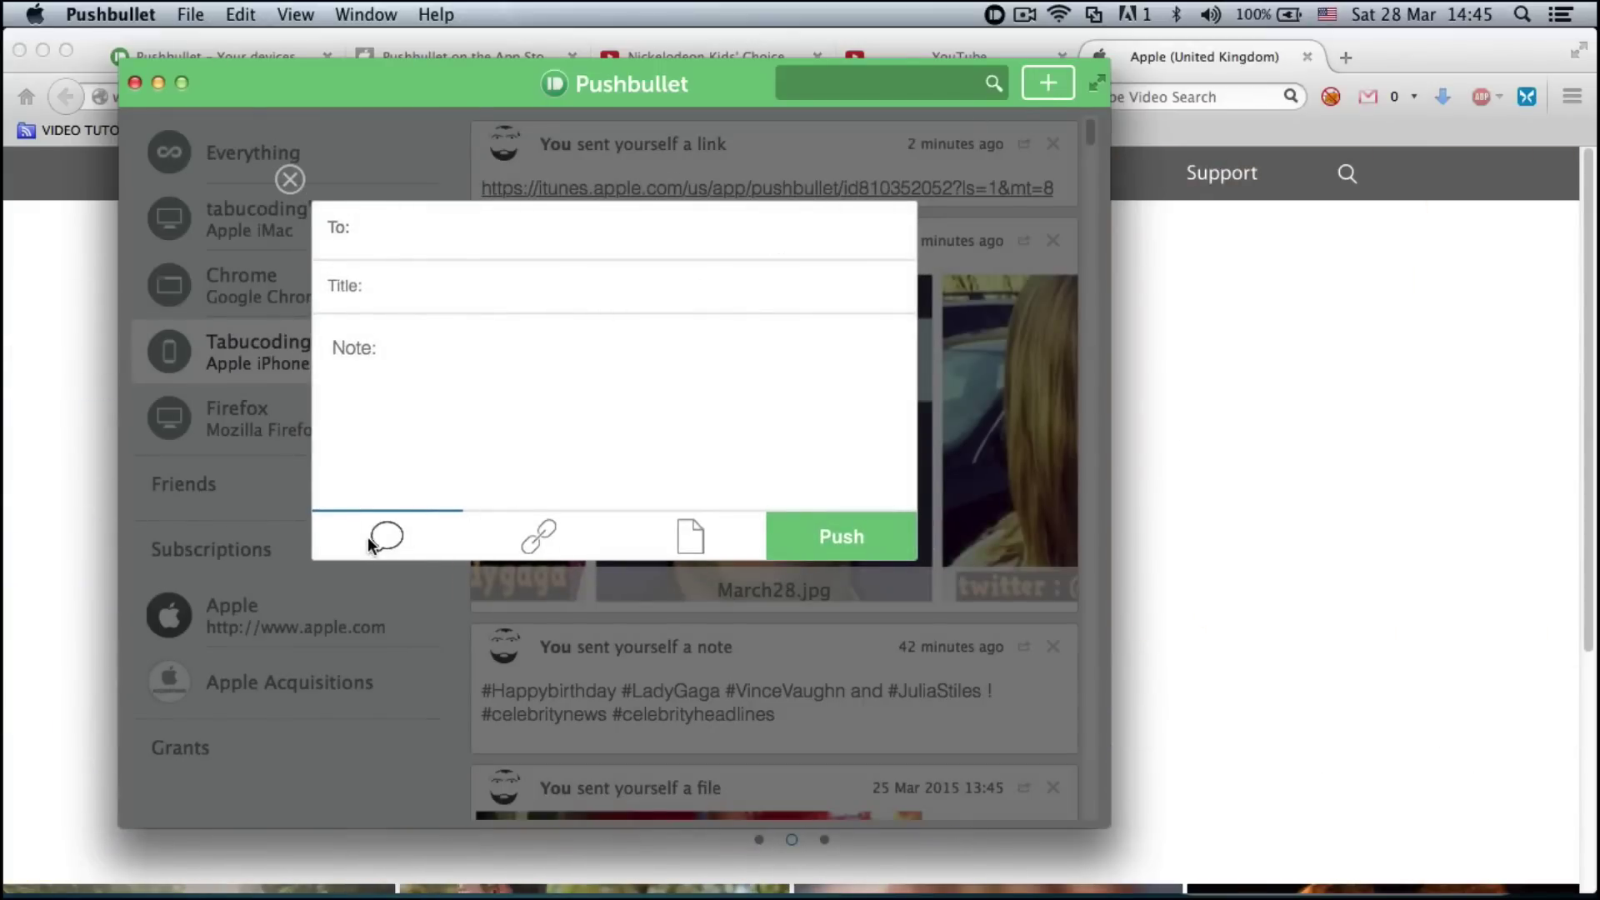
click(530, 538)
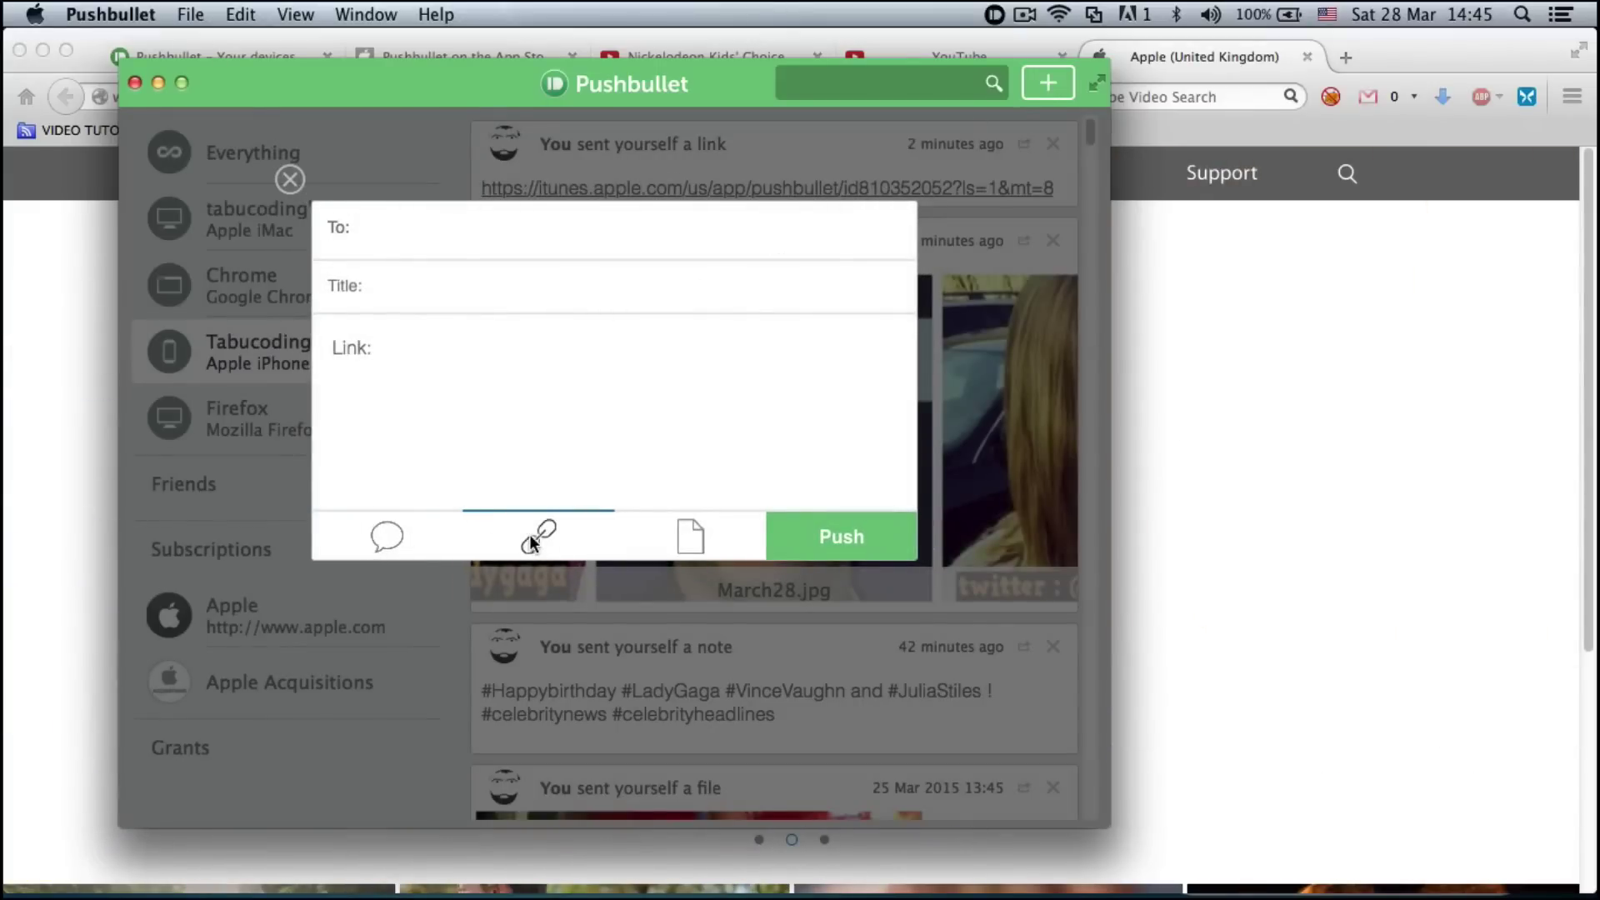
click(681, 541)
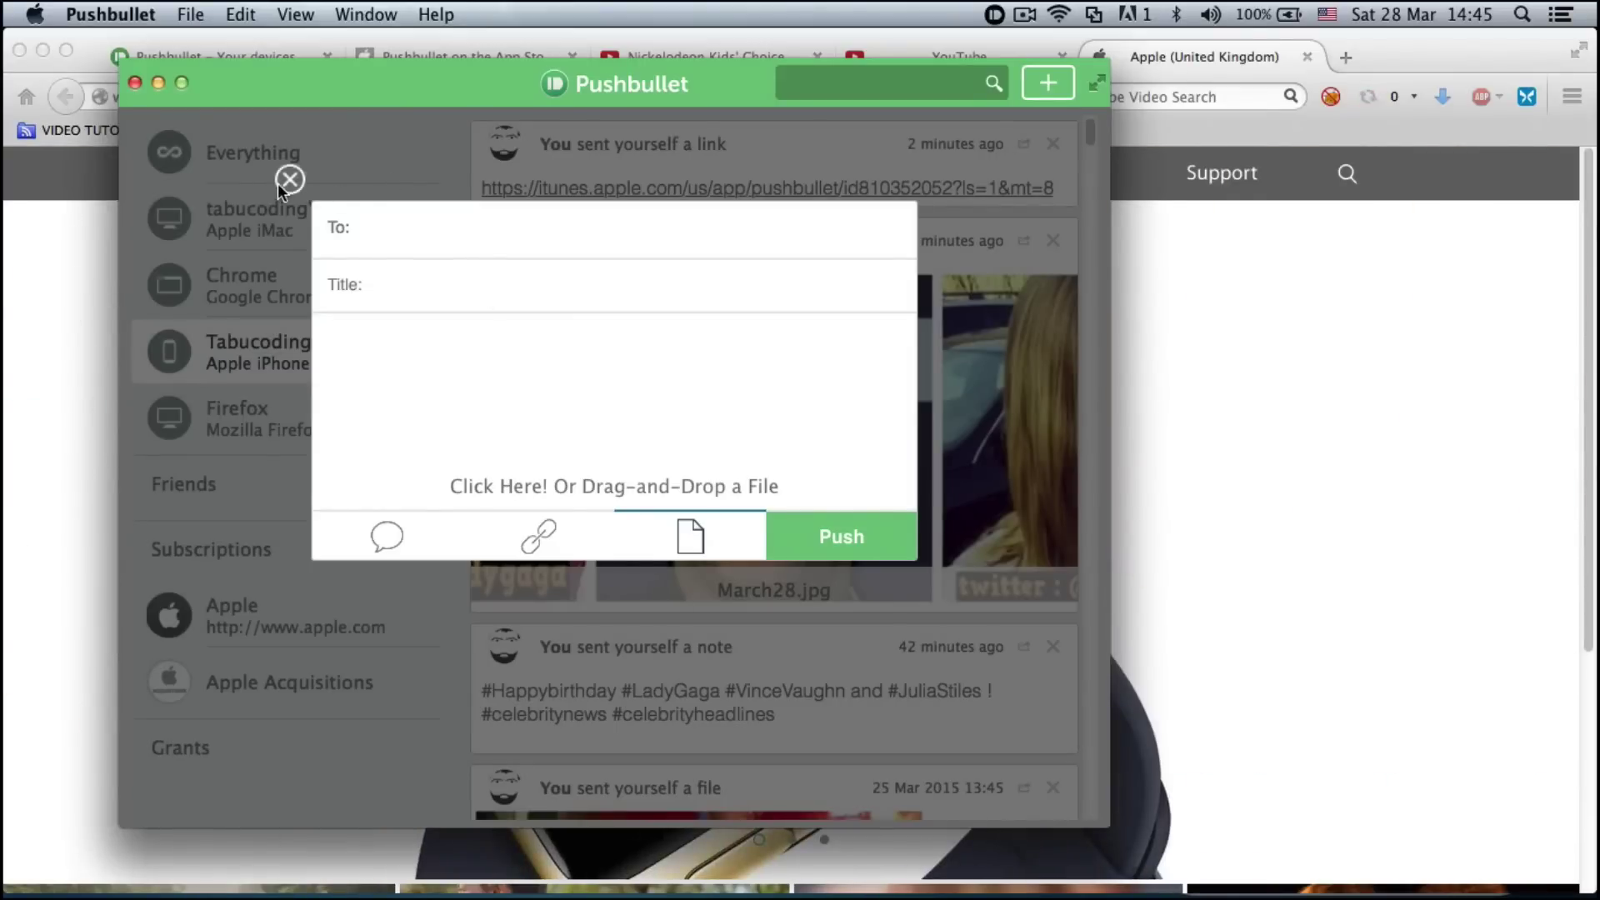
click(290, 180)
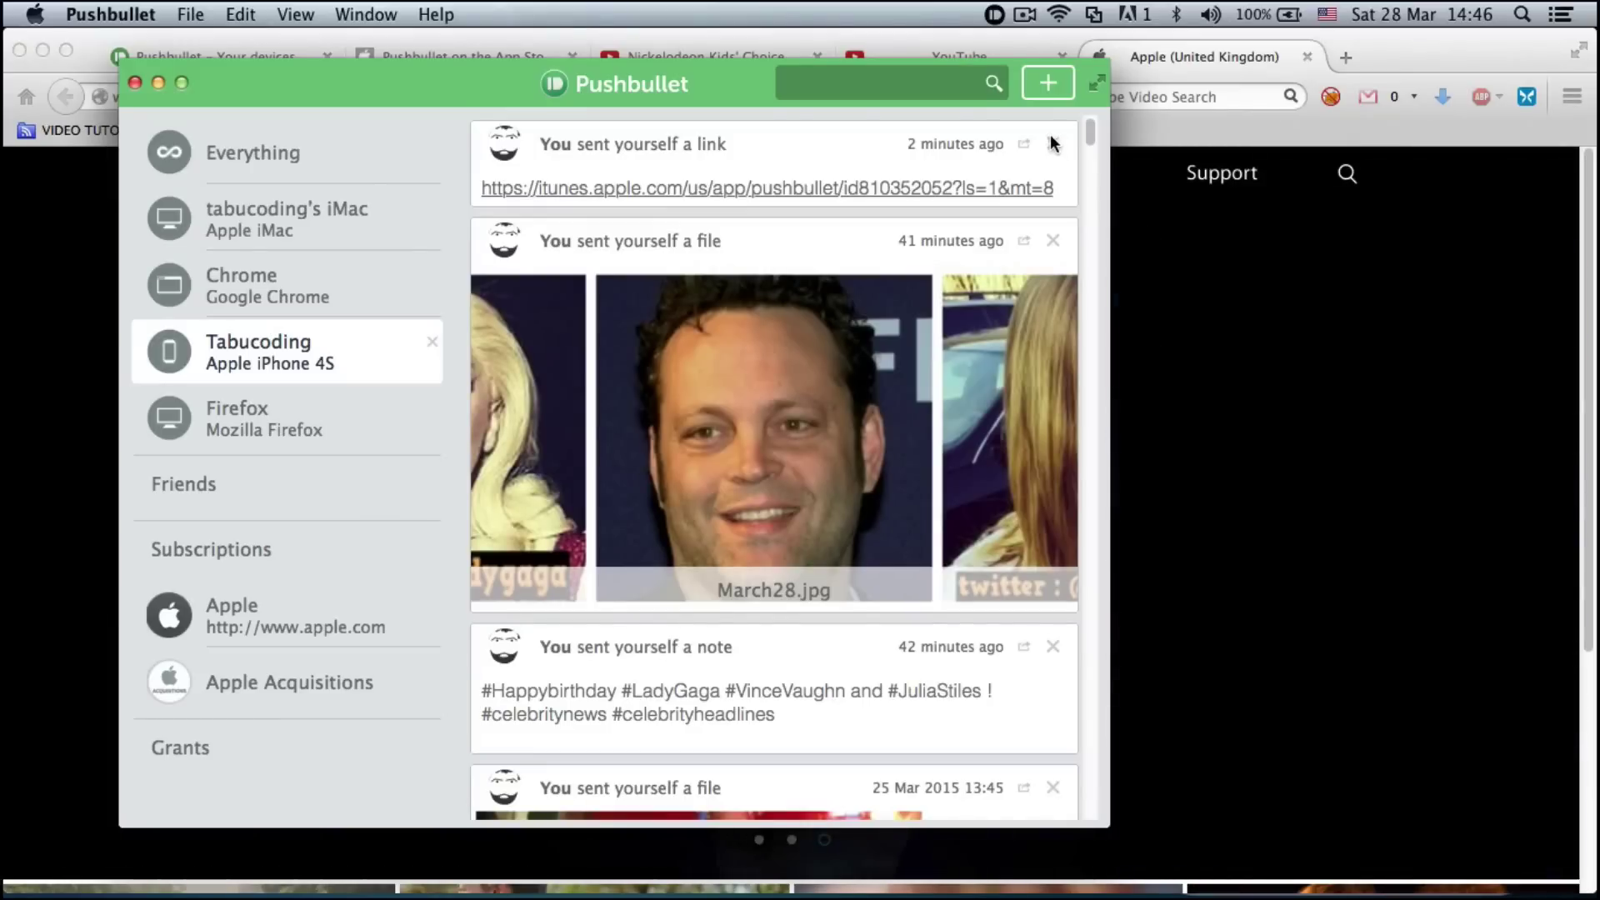
Browse the Apple and Apple Acquisitions subscription feeds, then return to Firefox.
click(234, 612)
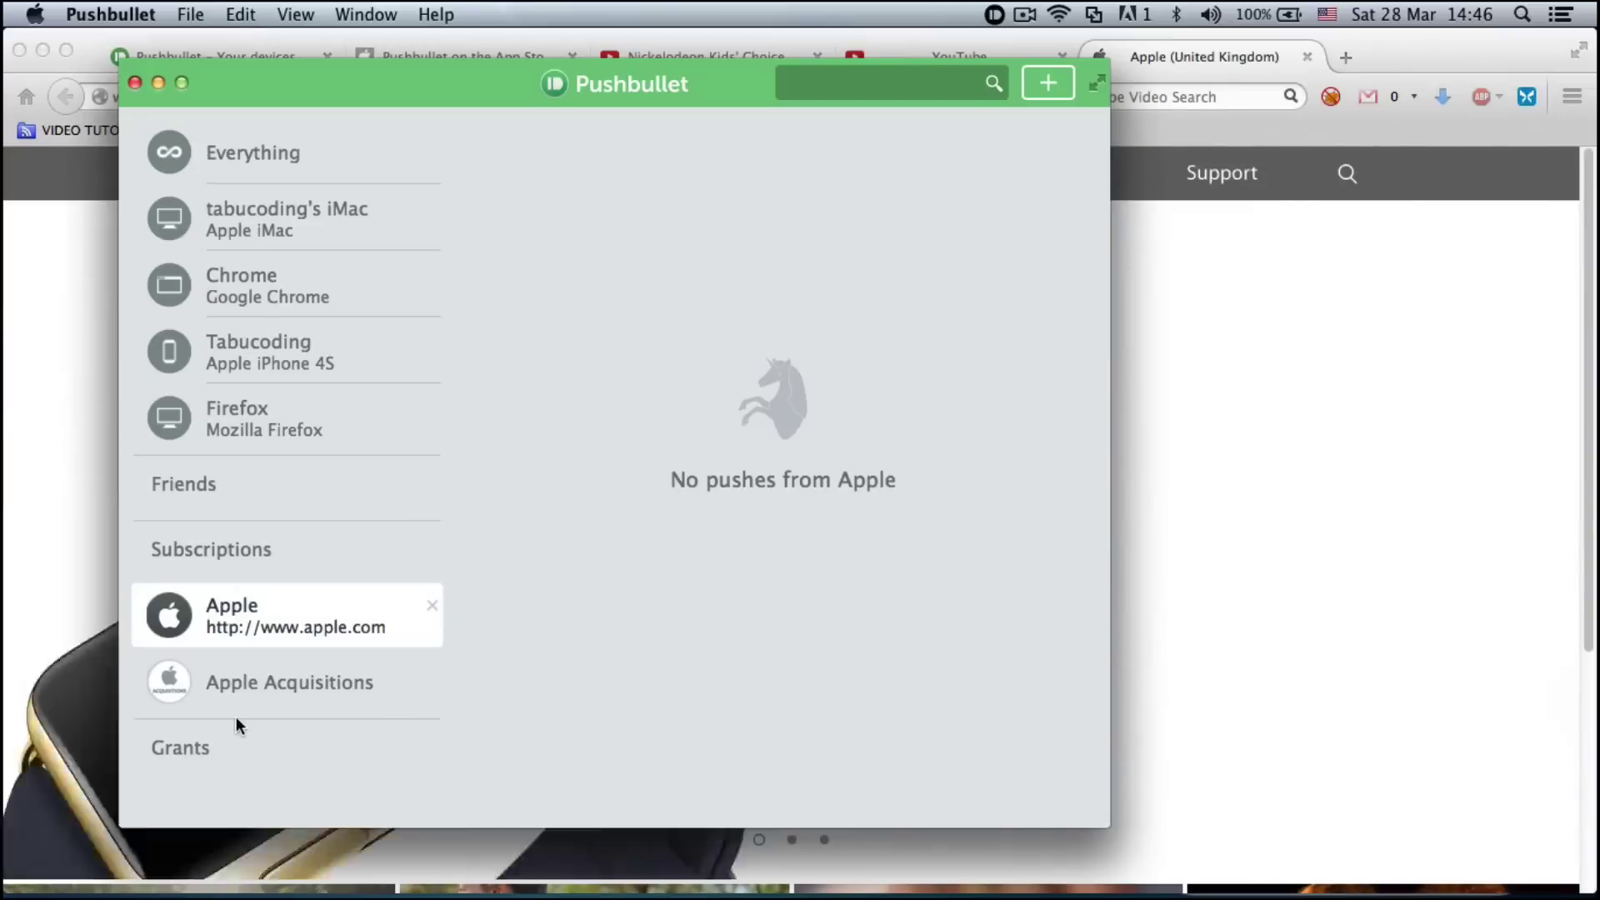
click(257, 695)
click(256, 629)
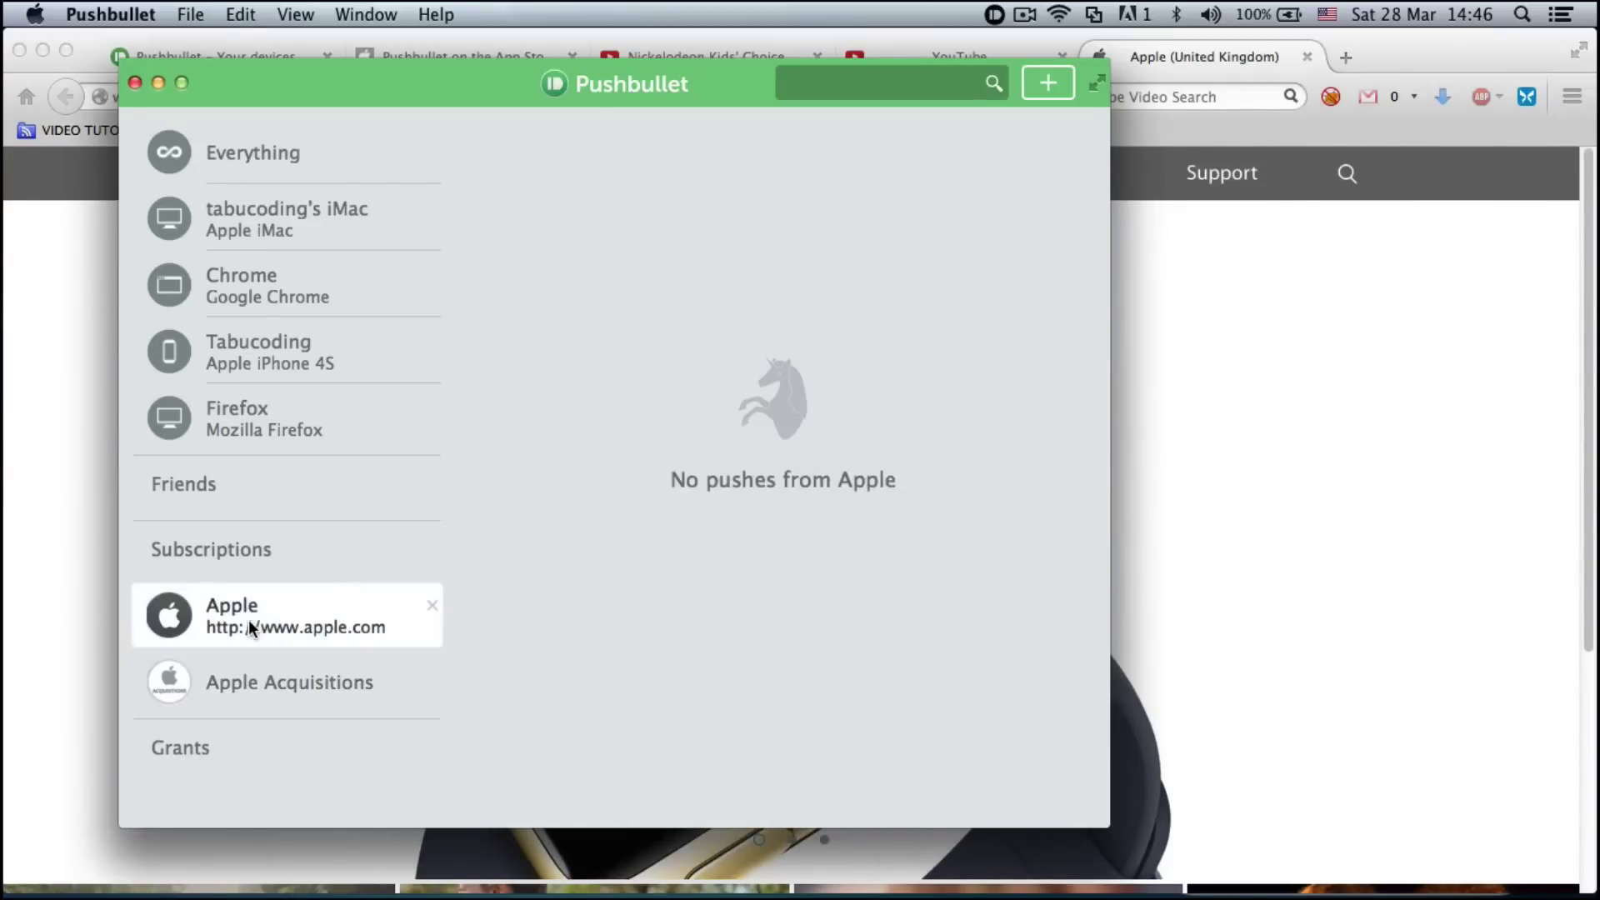
click(245, 57)
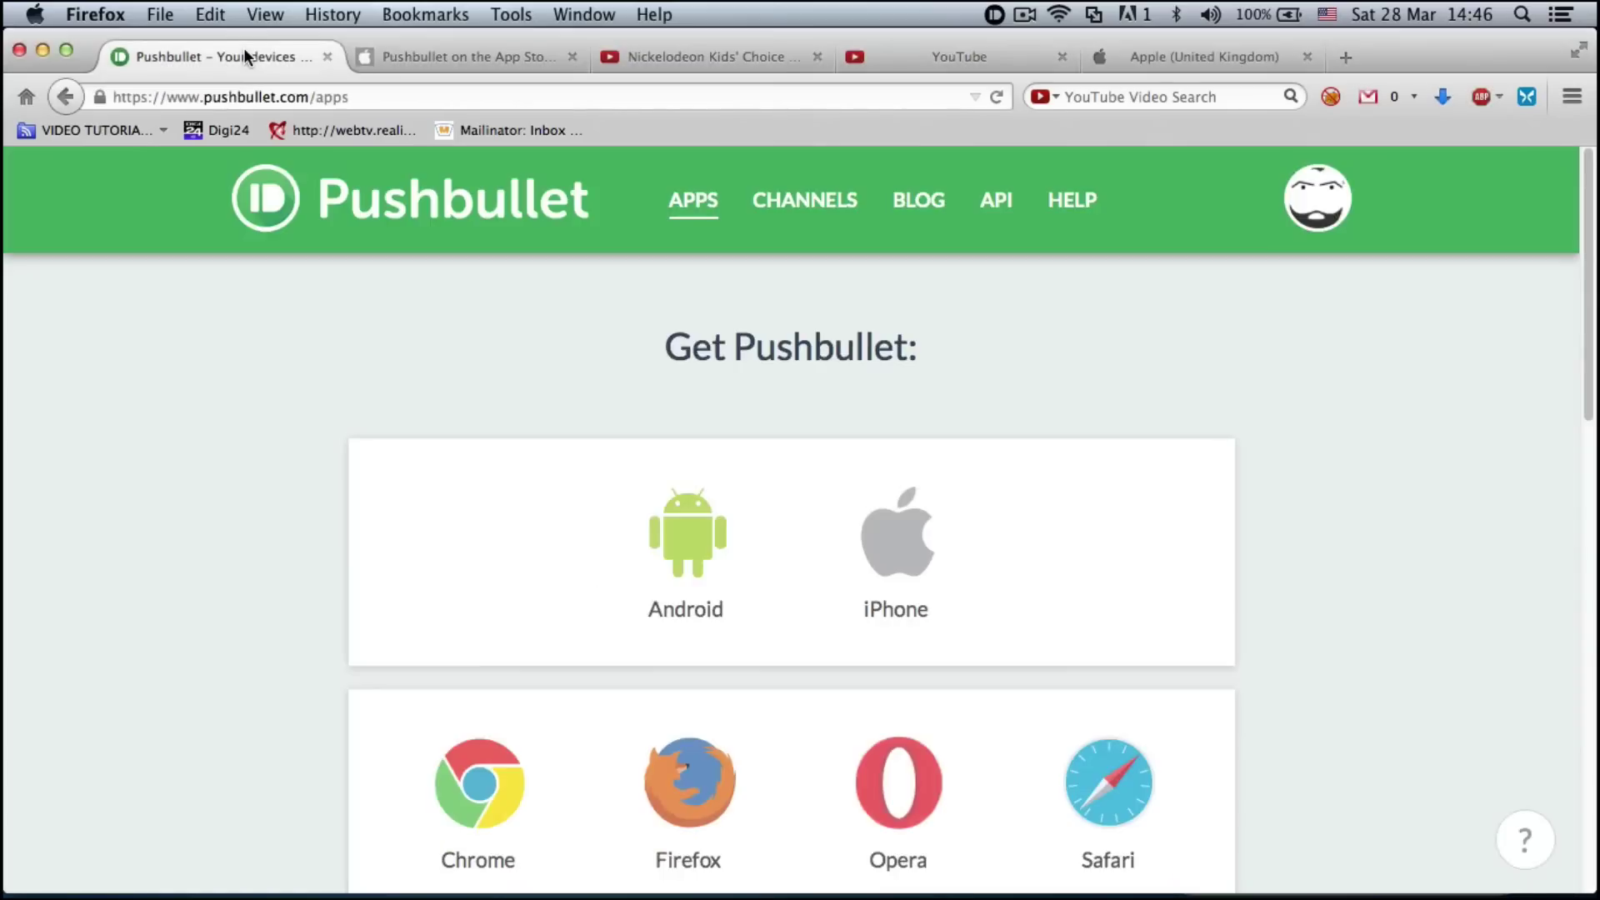
click(782, 207)
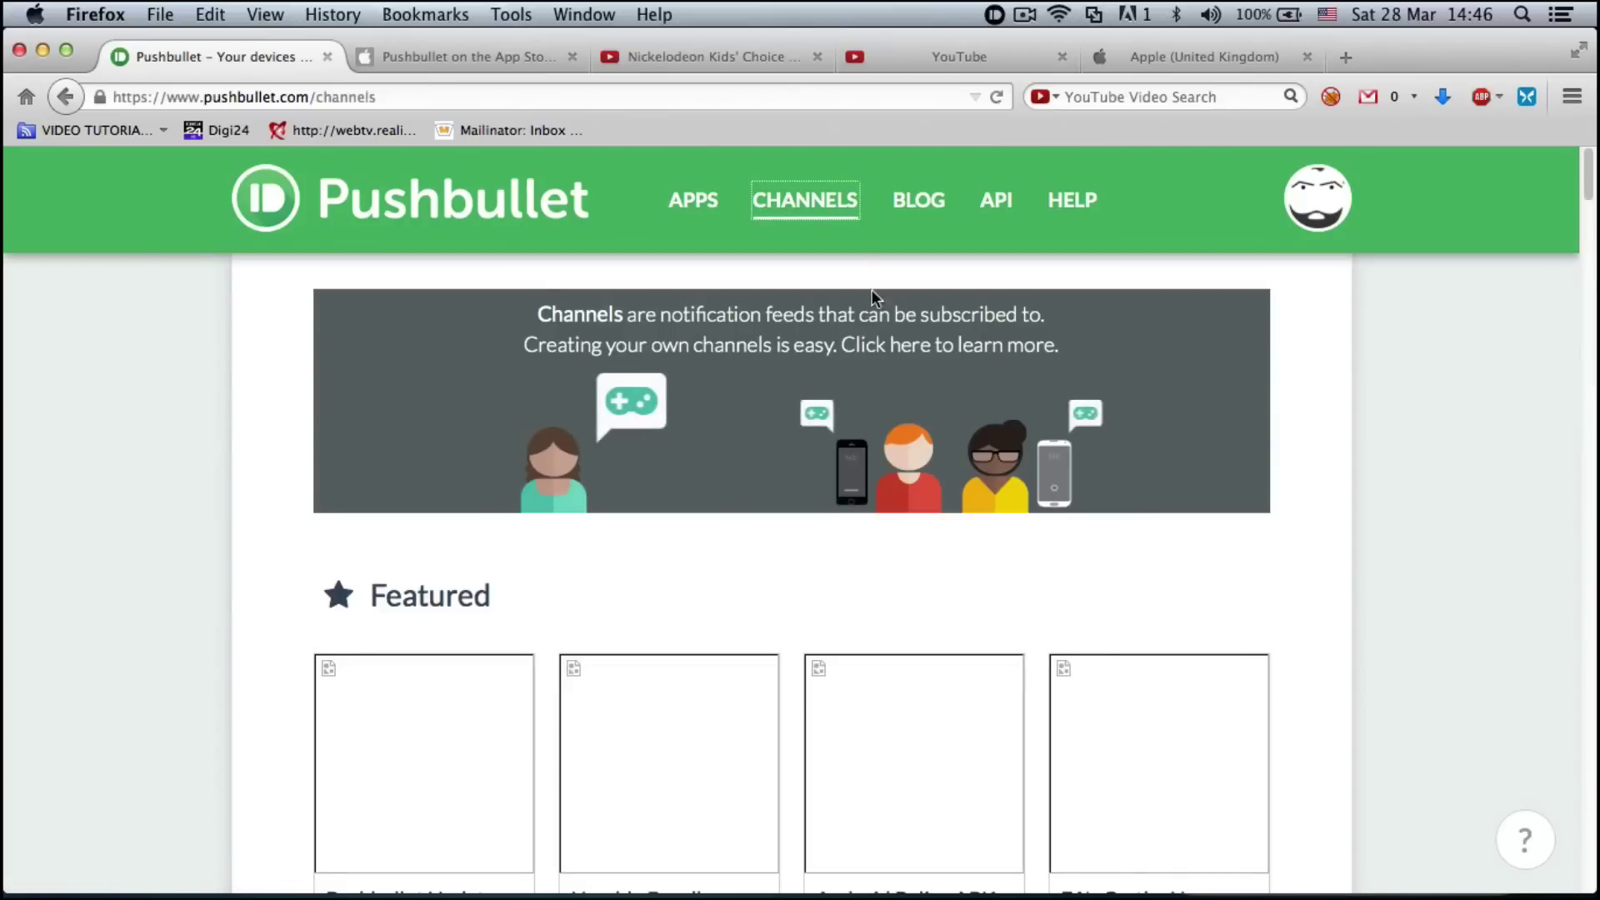
scroll(331, 610, down, 2)
scroll(332, 610, down, 5)
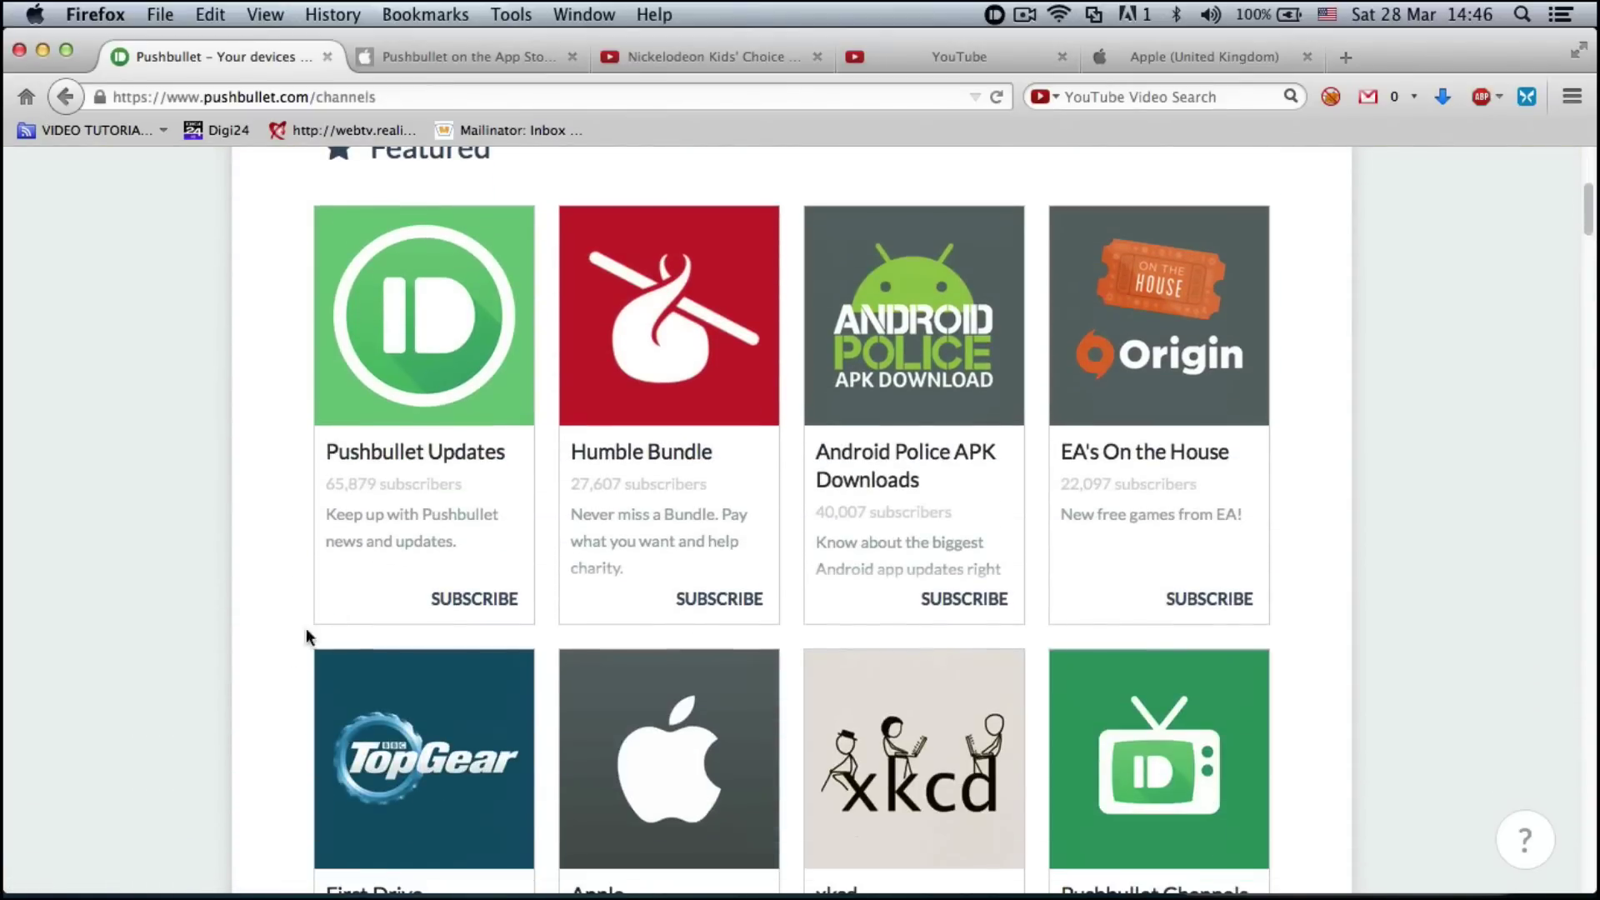
scroll(367, 593, down, 5)
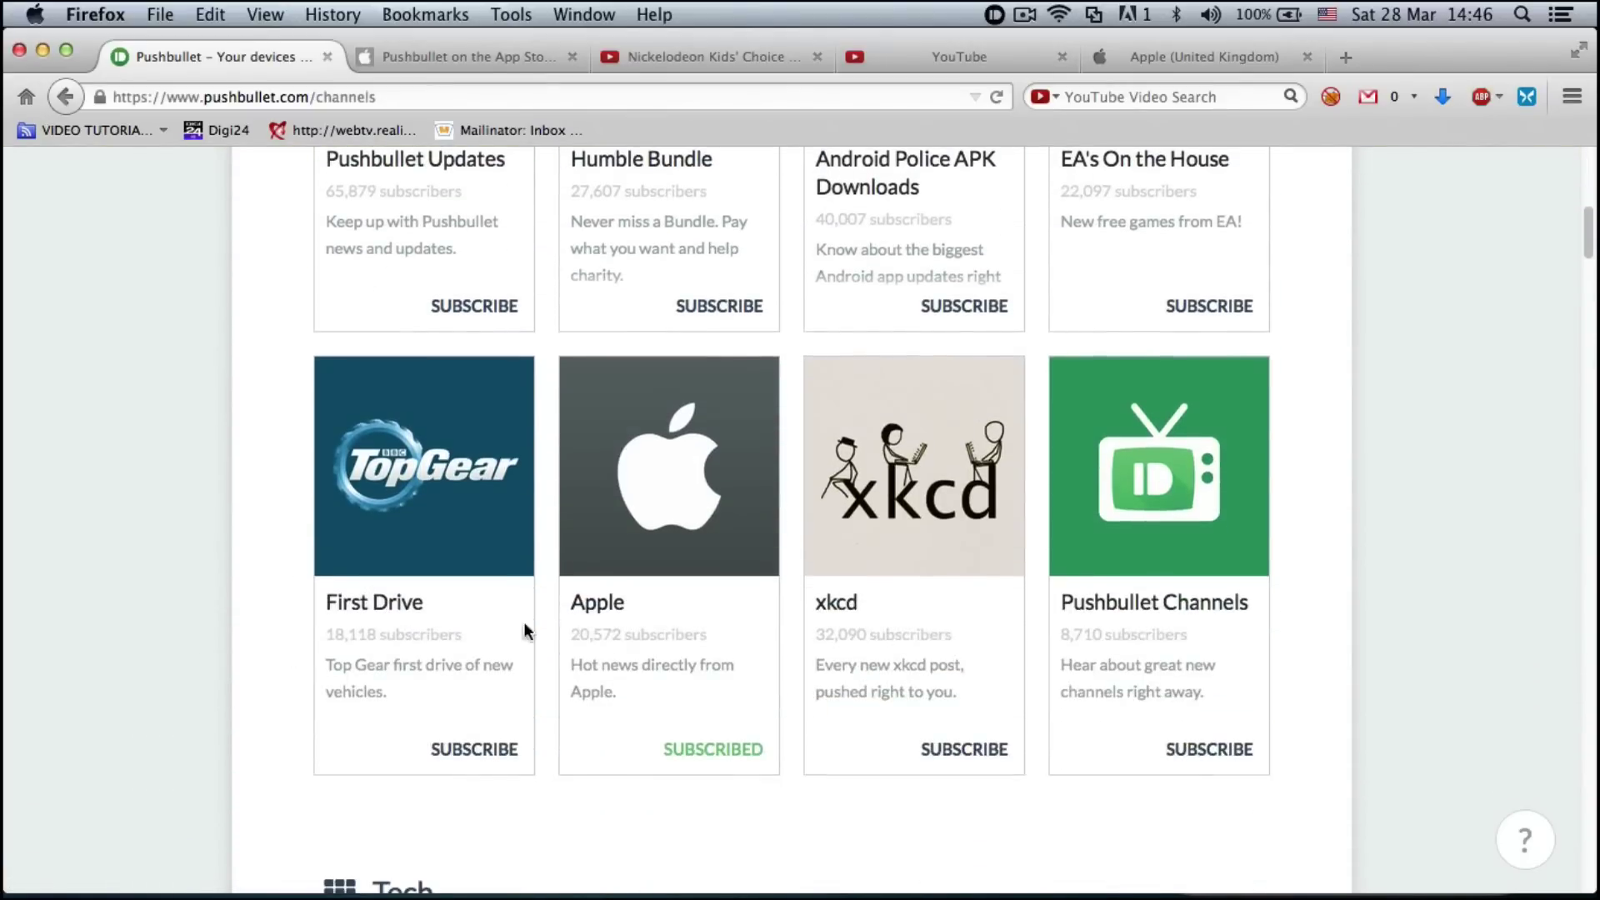
scroll(575, 602, up, 10)
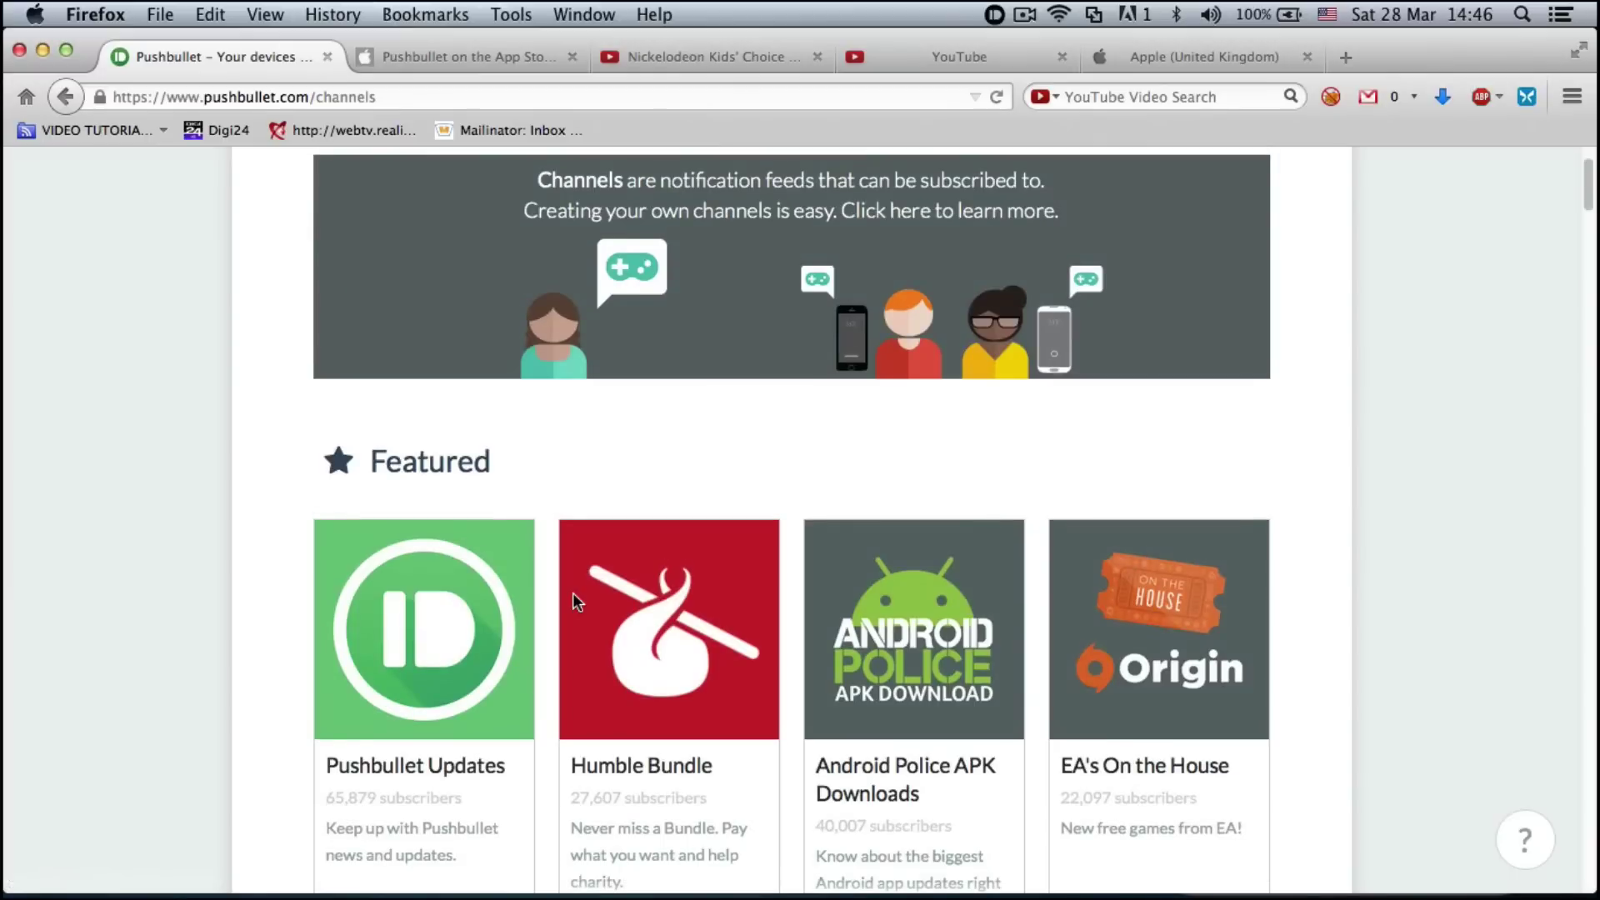
scroll(573, 593, up, 2)
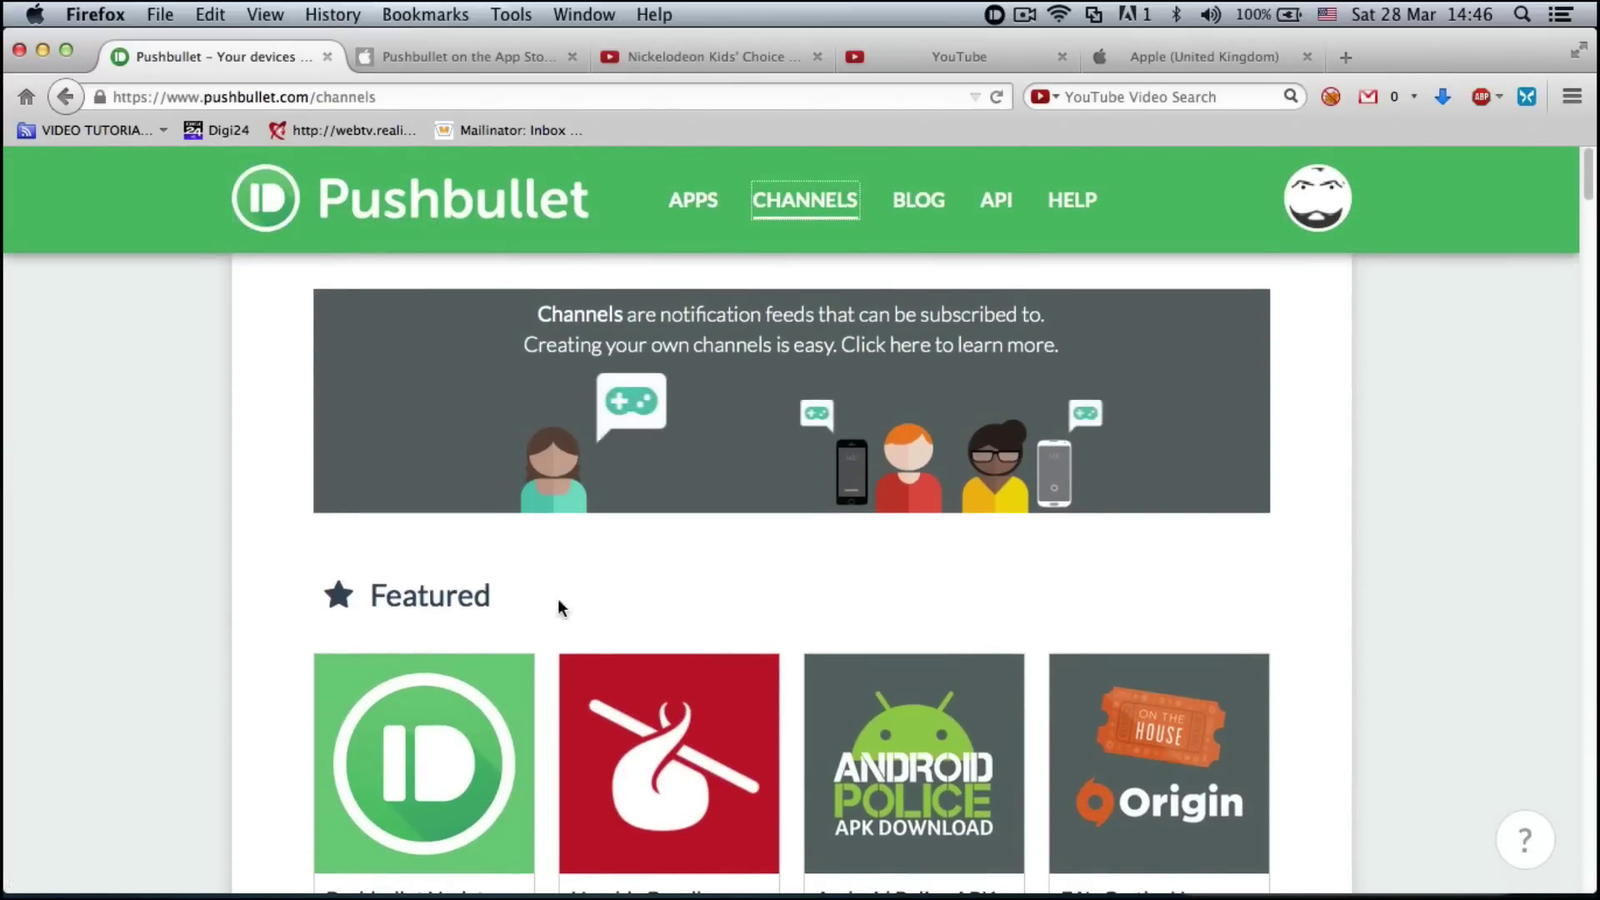
click(694, 203)
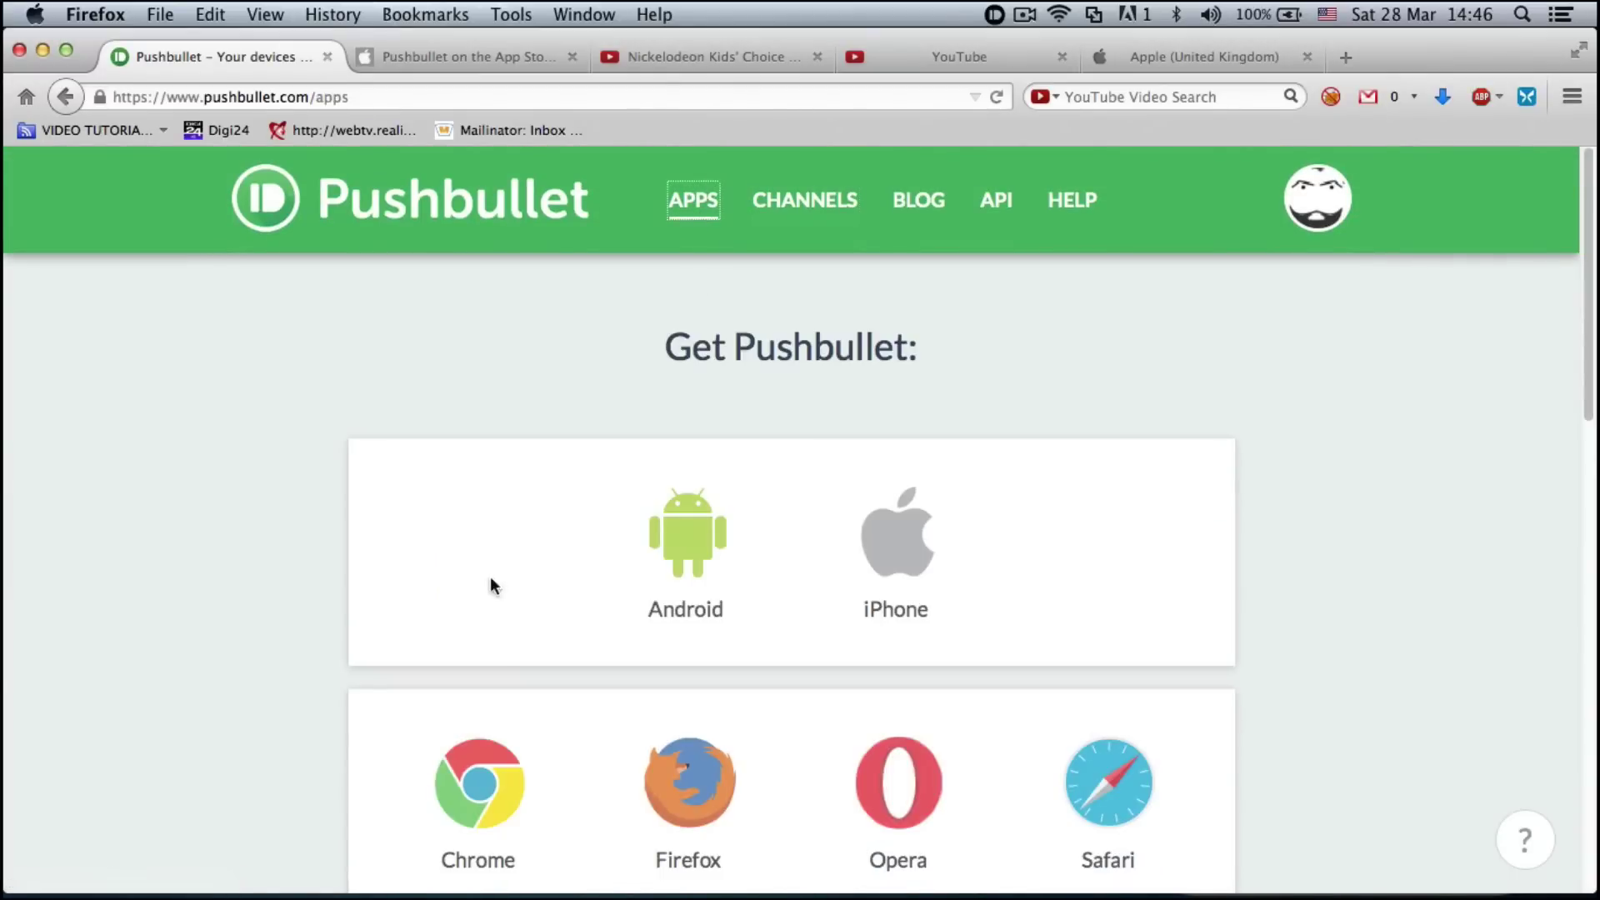
scroll(939, 576, down, 1)
scroll(939, 577, down, 5)
scroll(296, 641, up, 7)
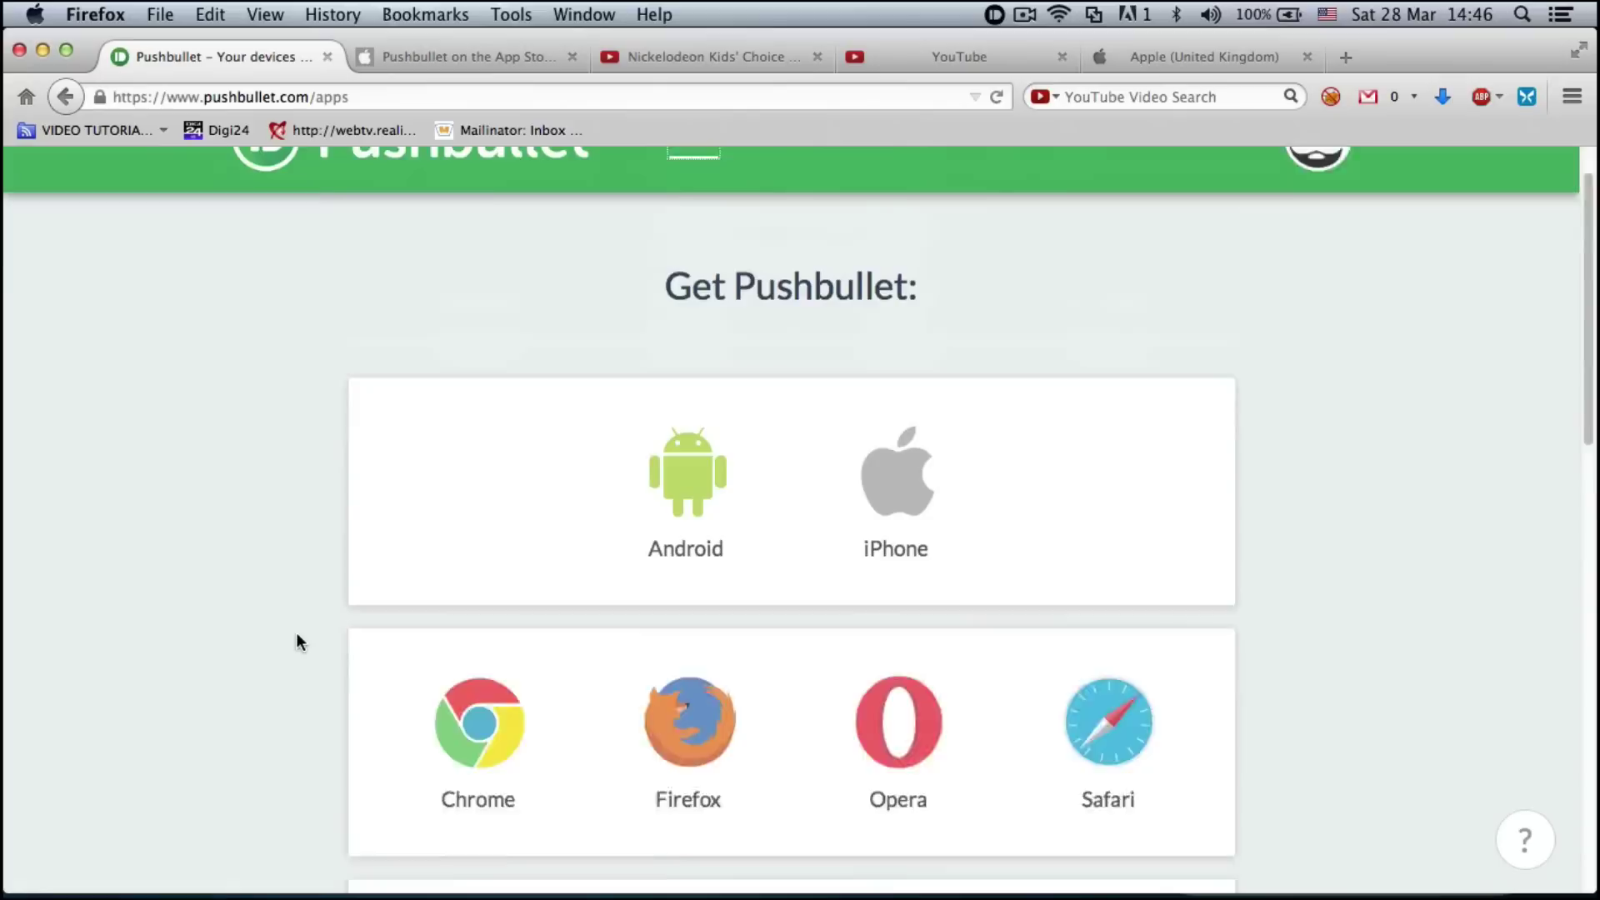
scroll(297, 641, up, 1)
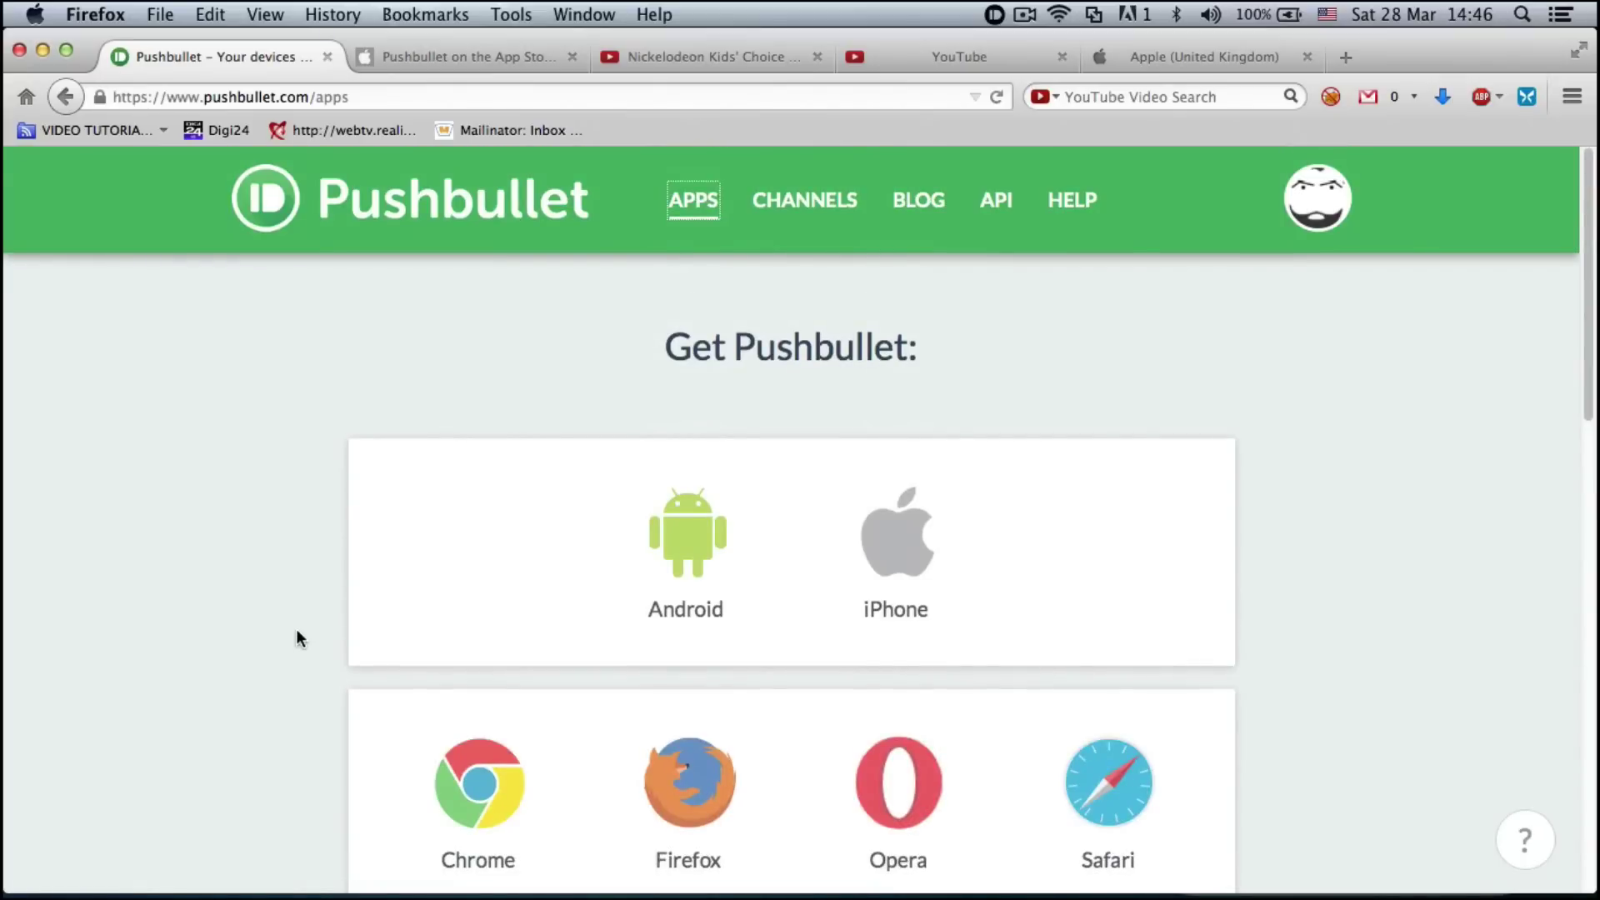
mouse_move(1242, 871)
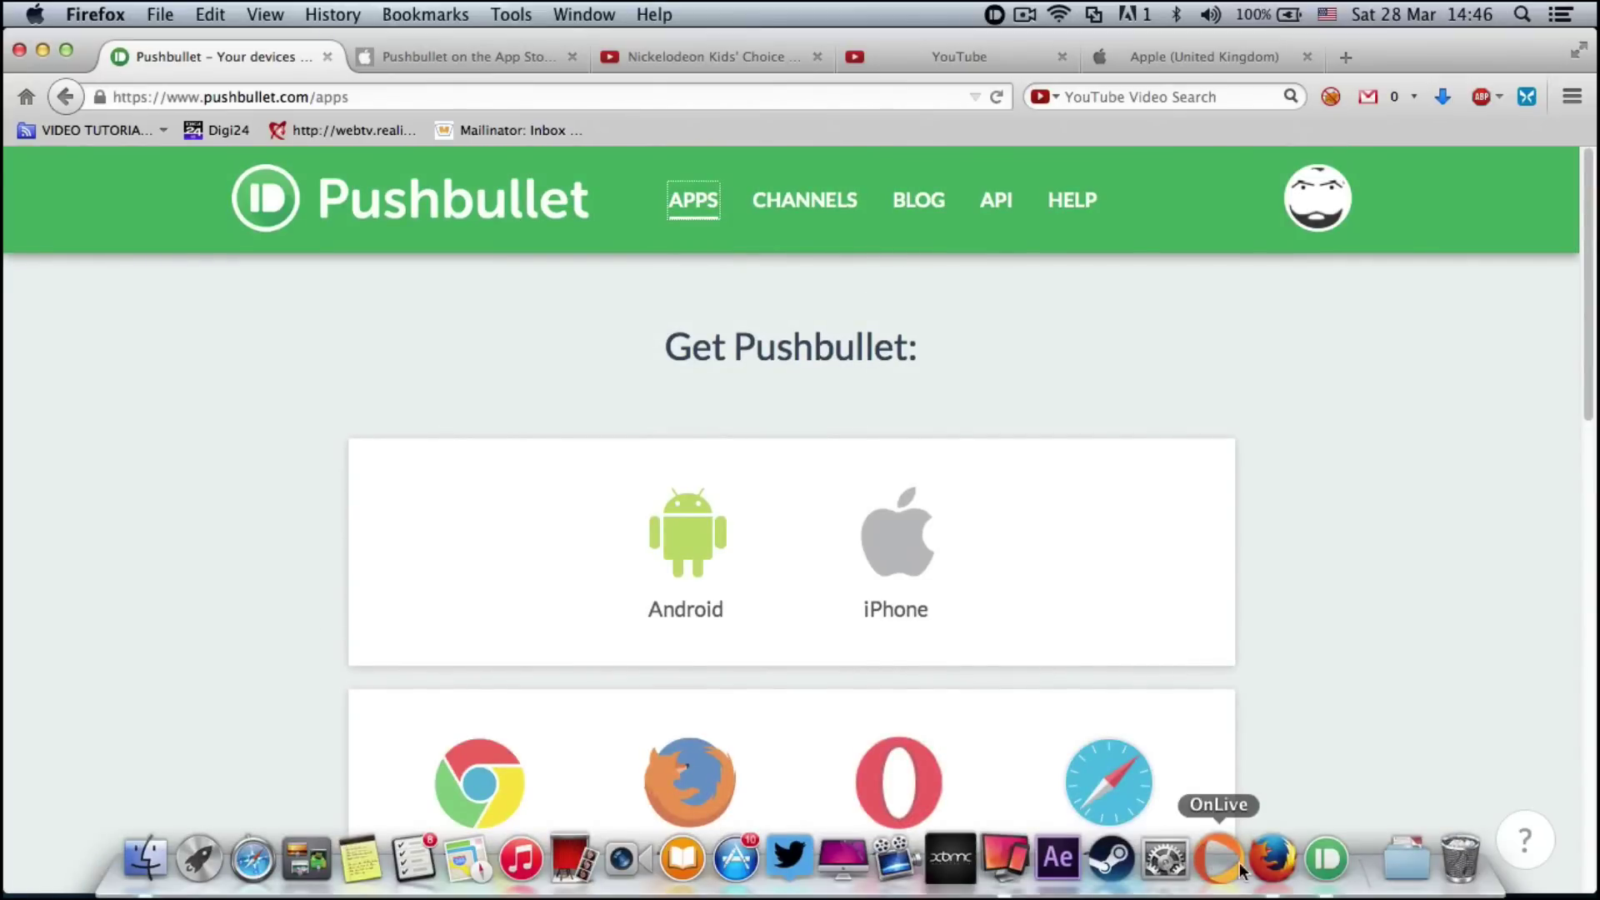
Bring the Pushbullet desktop app forward with the mirrored iPhone feed beside it.
click(1324, 860)
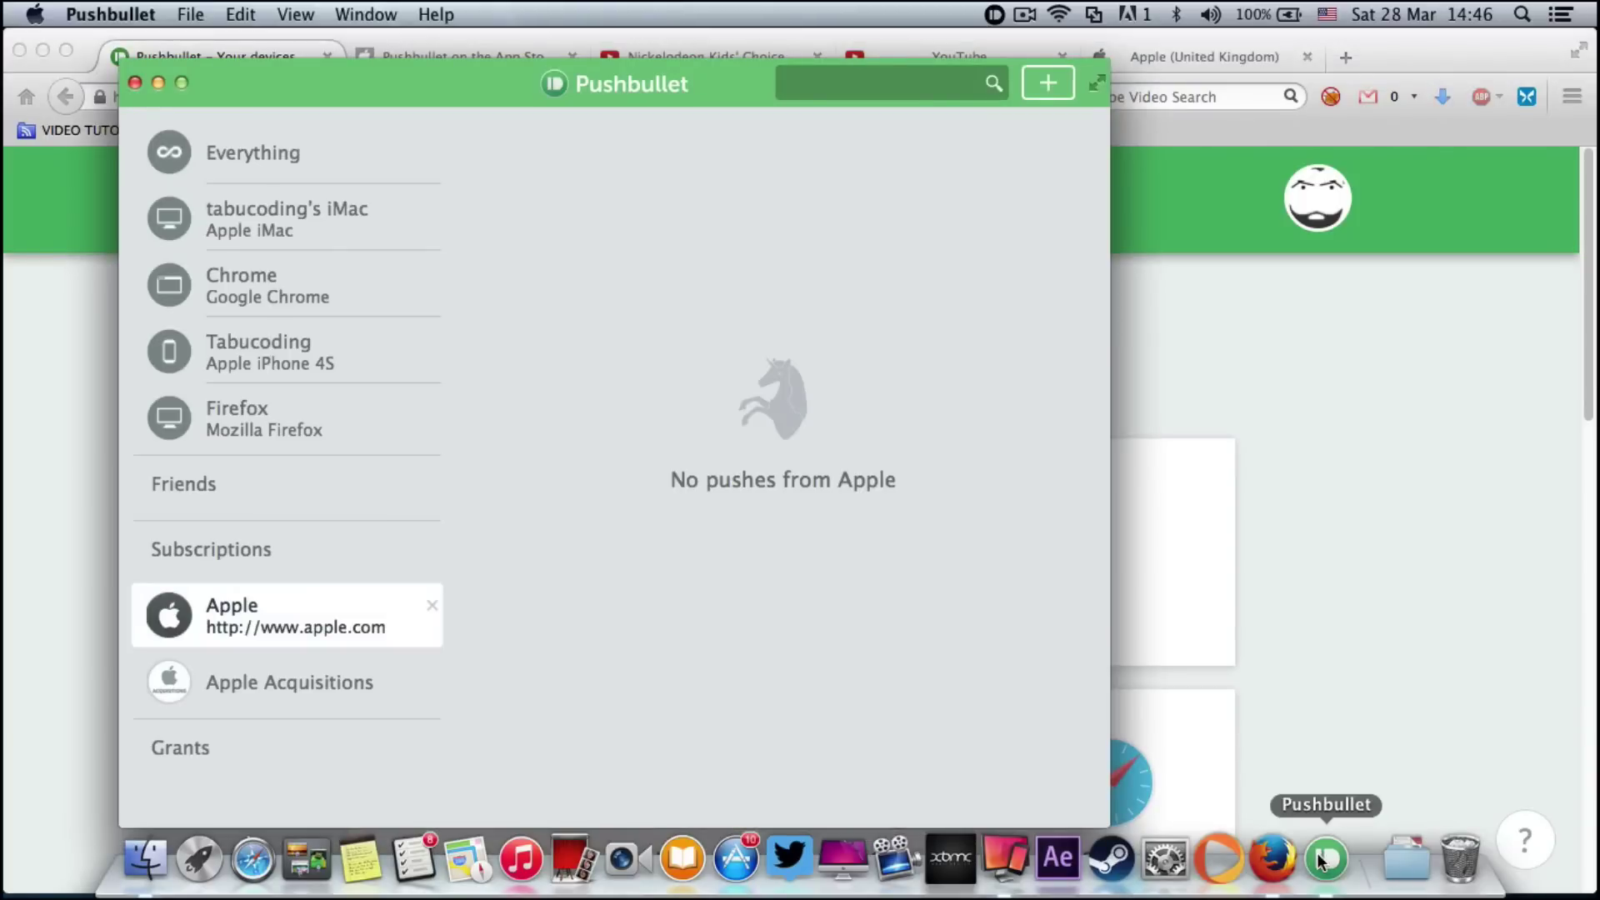
click(1017, 854)
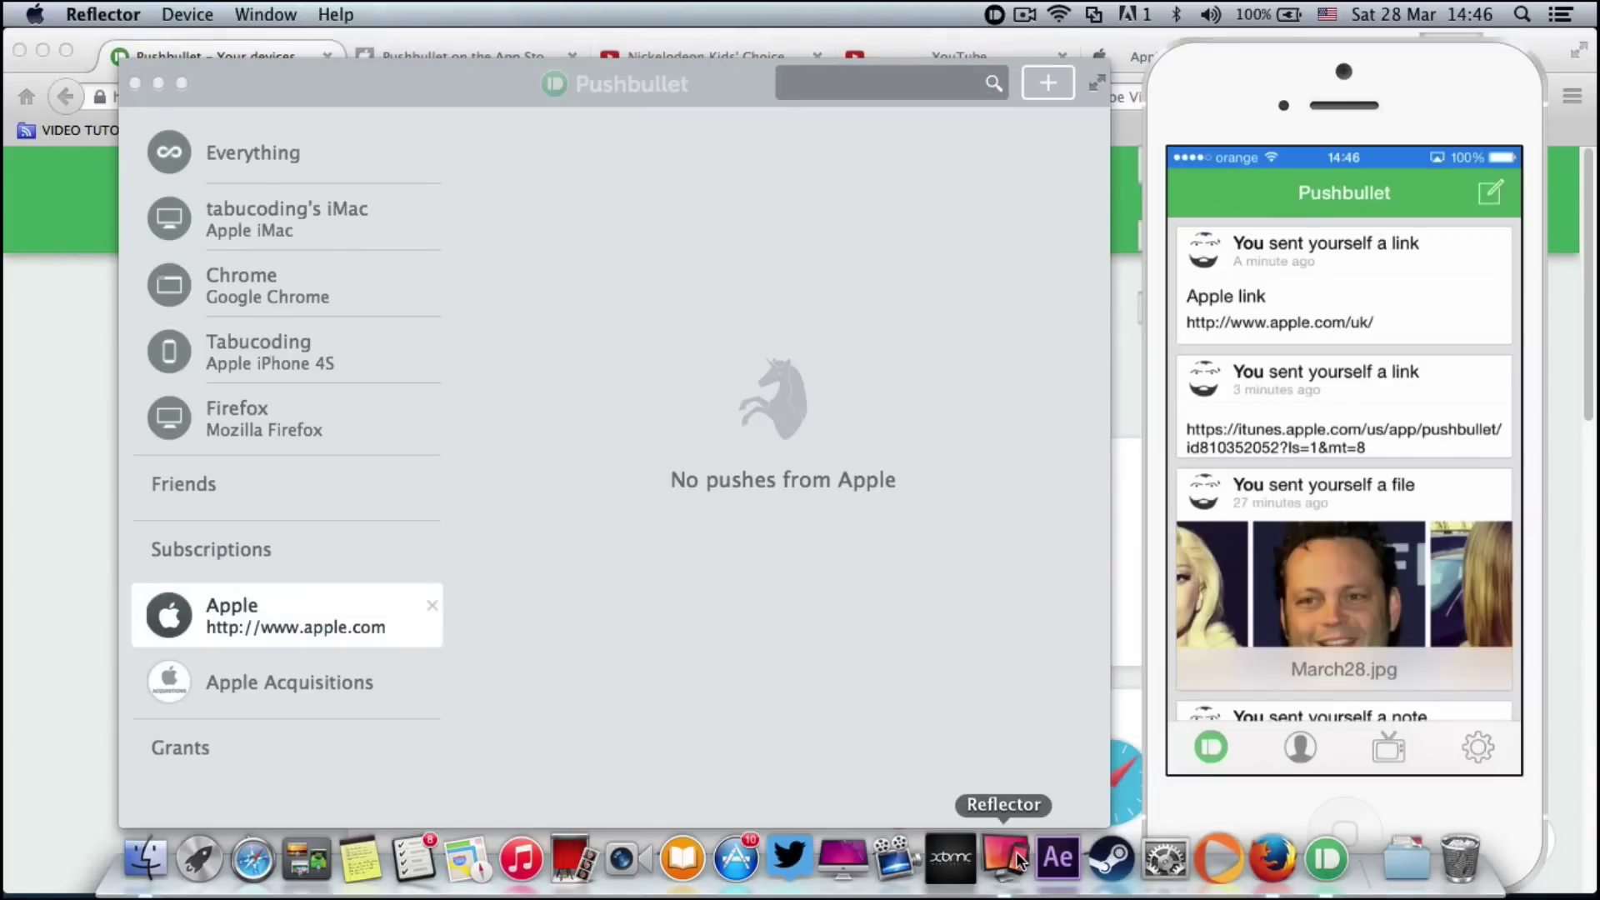